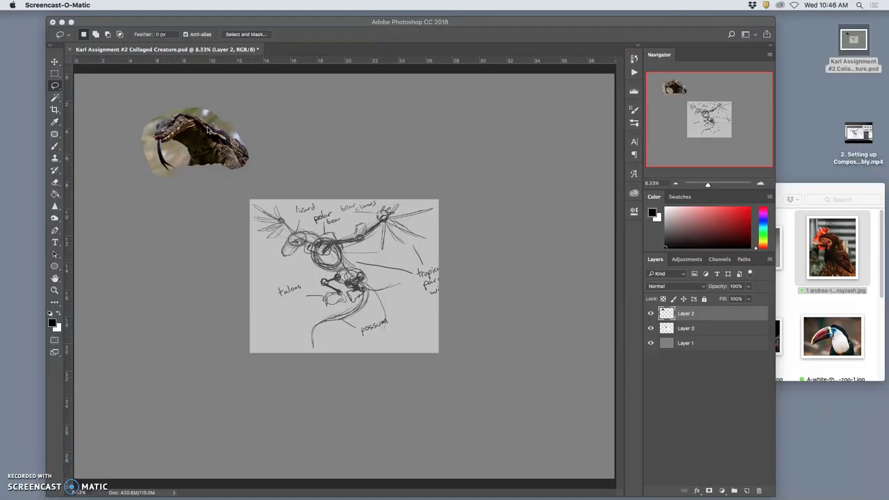
Place the brown hen photo from the image folder into the collage document at its default size.
{"action": "left_click_drag", "start_coordinate": [835, 229], "coordinate": [472, 185]}
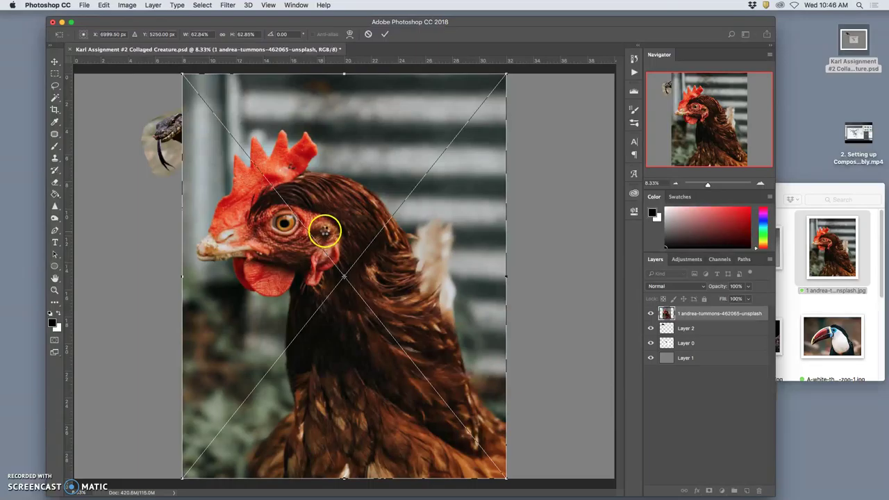
{"action": "key", "text": "Return"}
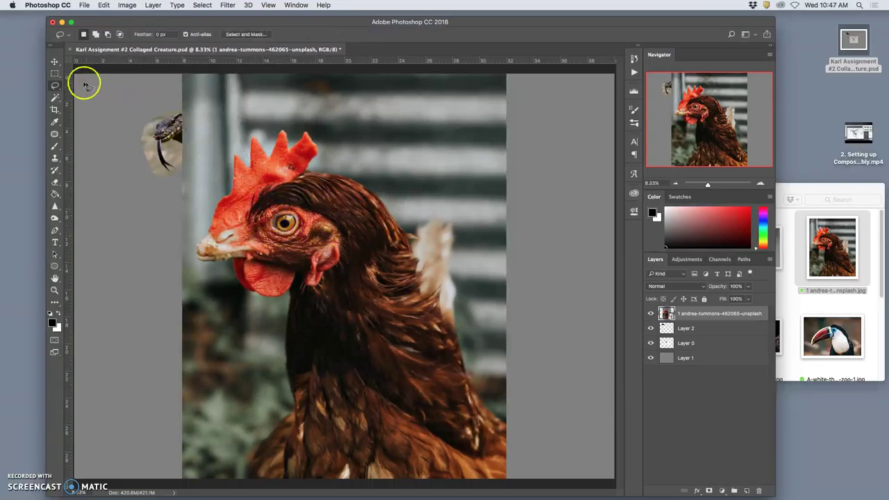
Copy the hen's head, loosely outlined with the Lasso, to a new layer and delete the full hen photo layer.
{"action": "mouse_move", "coordinate": [335, 135]}
{"action": "left_mouse_down"}
{"action": "mouse_move", "coordinate": [280, 116]}
{"action": "mouse_move", "coordinate": [225, 145]}
{"action": "mouse_move", "coordinate": [191, 254]}
{"action": "mouse_move", "coordinate": [196, 279]}
{"action": "left_mouse_up"}
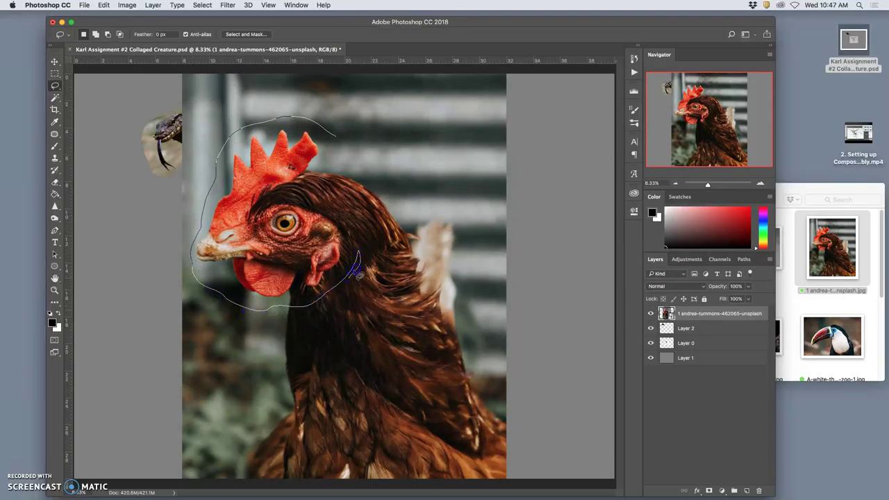
{"action": "mouse_move", "coordinate": [366, 218]}
{"action": "left_mouse_down"}
{"action": "mouse_move", "coordinate": [370, 174]}
{"action": "mouse_move", "coordinate": [341, 141]}
{"action": "left_mouse_up"}
{"action": "left_click_drag", "start_coordinate": [296, 293], "coordinate": [316, 305]}
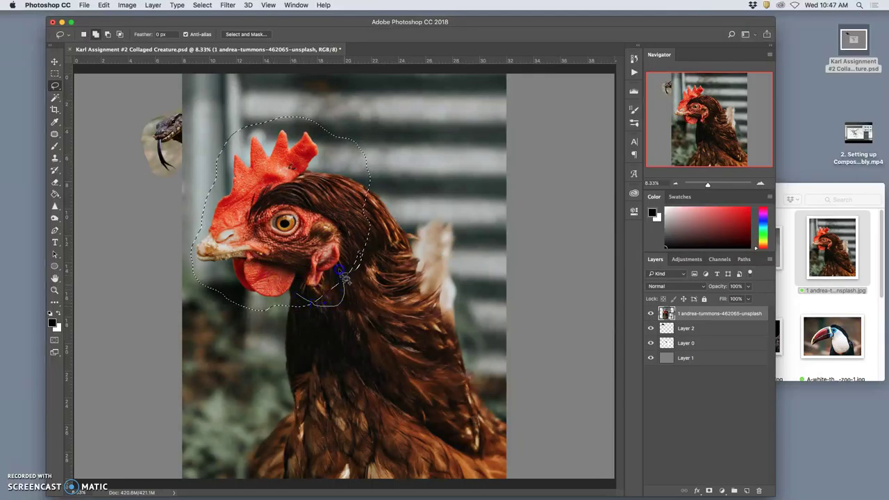
{"action": "left_click_drag", "start_coordinate": [344, 274], "coordinate": [362, 251]}
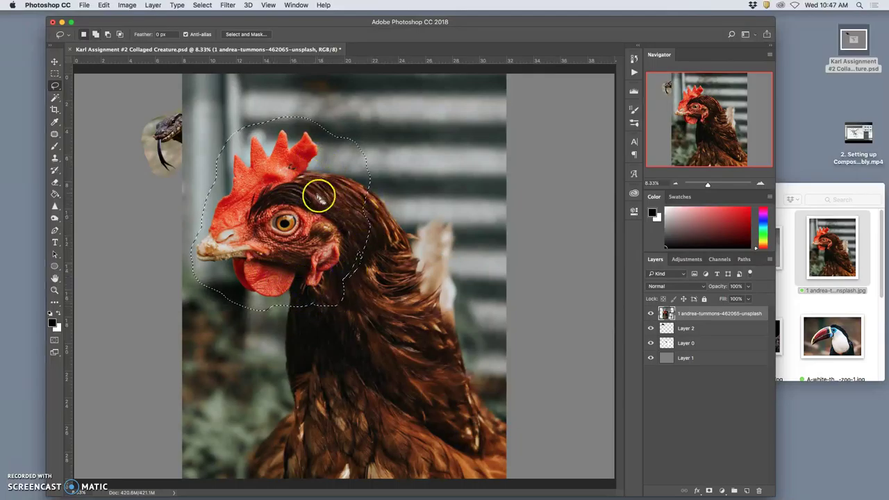
{"action": "key", "text": "super+j"}
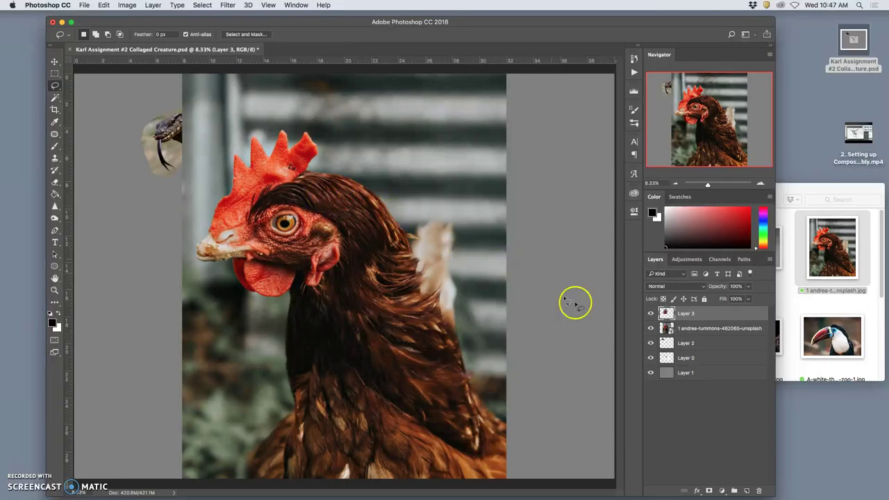
{"action": "left_click", "coordinate": [695, 329]}
{"action": "key", "text": "Delete"}
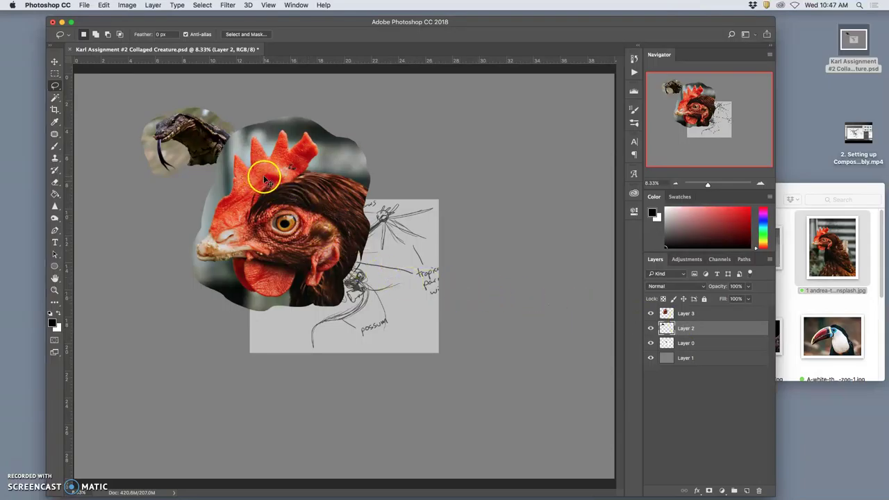
Scale the hen head on Layer 3 down to about the lizard head's size and position it over the lizard's head.
{"action": "key", "text": "super+t"}
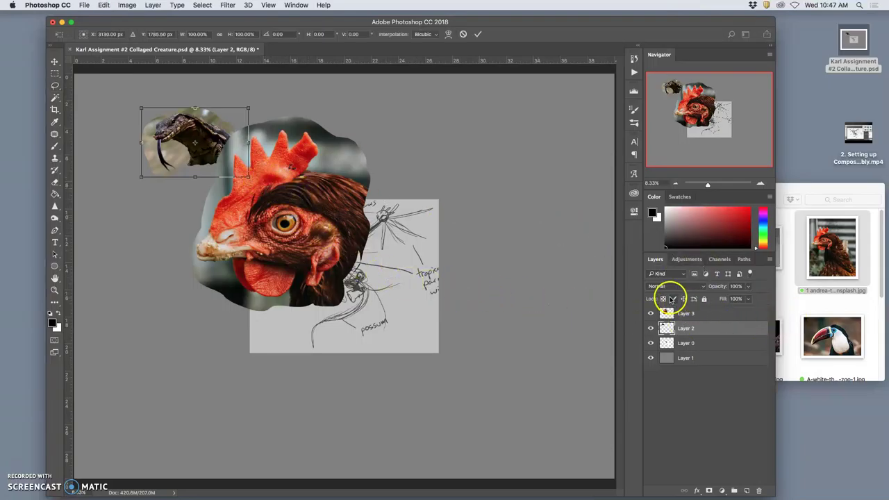
{"action": "key", "text": "Return"}
{"action": "left_click", "coordinate": [715, 313]}
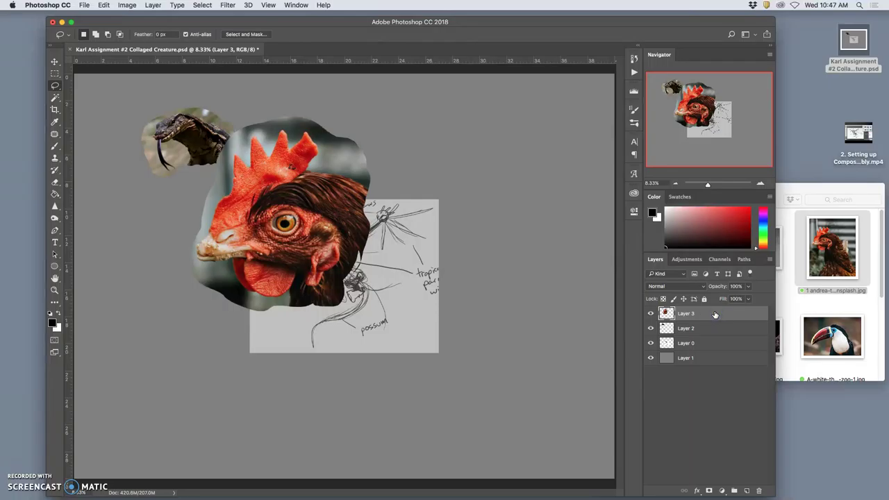
{"action": "key", "text": "super+t"}
{"action": "left_click_drag", "start_coordinate": [364, 306], "coordinate": [264, 120]}
{"action": "left_click_drag", "start_coordinate": [302, 90], "coordinate": [279, 79]}
{"action": "left_click_drag", "start_coordinate": [270, 113], "coordinate": [191, 123]}
{"action": "key", "text": "Return"}
{"action": "key", "text": "Return"}
Compare the hen head with the lizard head beneath it up close by hiding and showing Layer 3.
{"action": "key", "text": "l"}
{"action": "key", "text": "super+equal"}
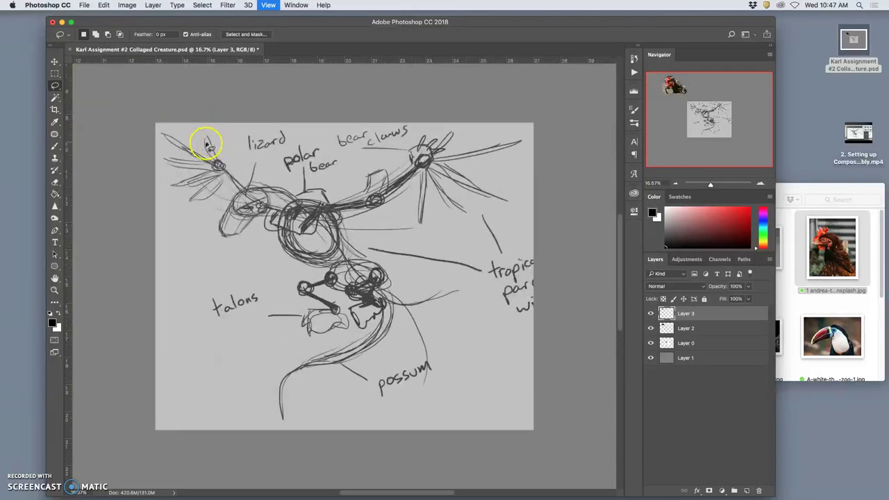
{"action": "scroll", "coordinate": [209, 153], "scroll_direction": "left", "scroll_amount": 8}
{"action": "scroll", "coordinate": [209, 152], "scroll_direction": "up", "scroll_amount": 10}
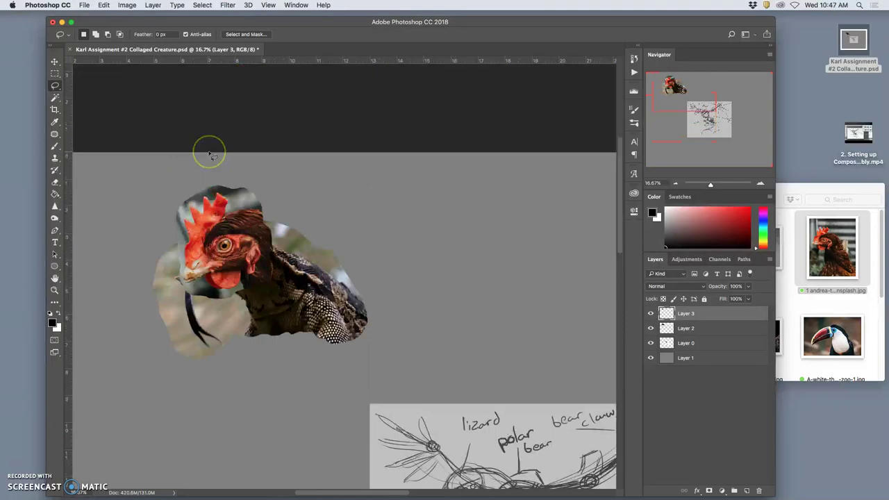
{"action": "key", "text": "super+equal"}
{"action": "key", "text": "super+equal"}
{"action": "scroll", "coordinate": [210, 153], "scroll_direction": "left", "scroll_amount": 5}
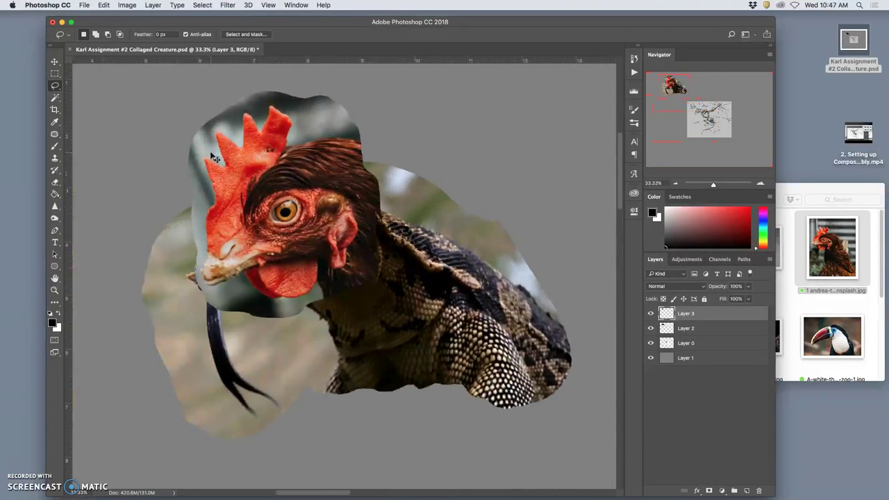
{"action": "scroll", "coordinate": [221, 156], "scroll_direction": "right", "scroll_amount": 1}
{"action": "scroll", "coordinate": [226, 156], "scroll_direction": "down", "scroll_amount": 1}
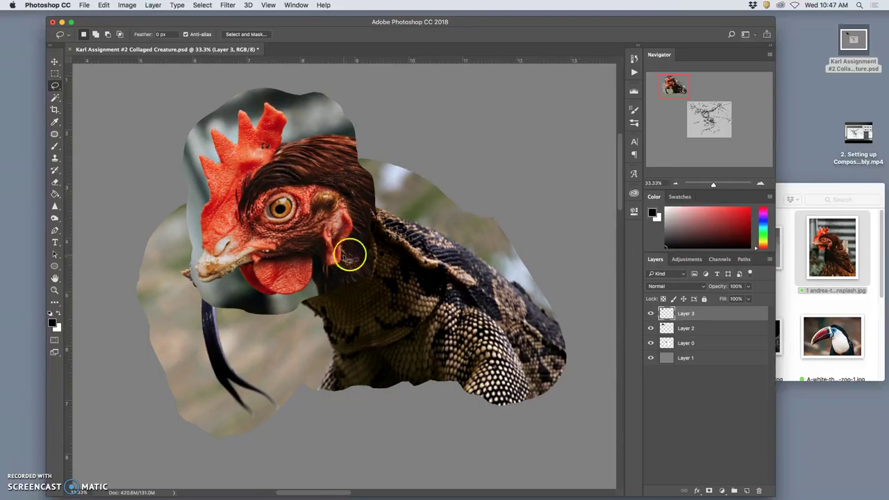
{"action": "left_click", "coordinate": [651, 313]}
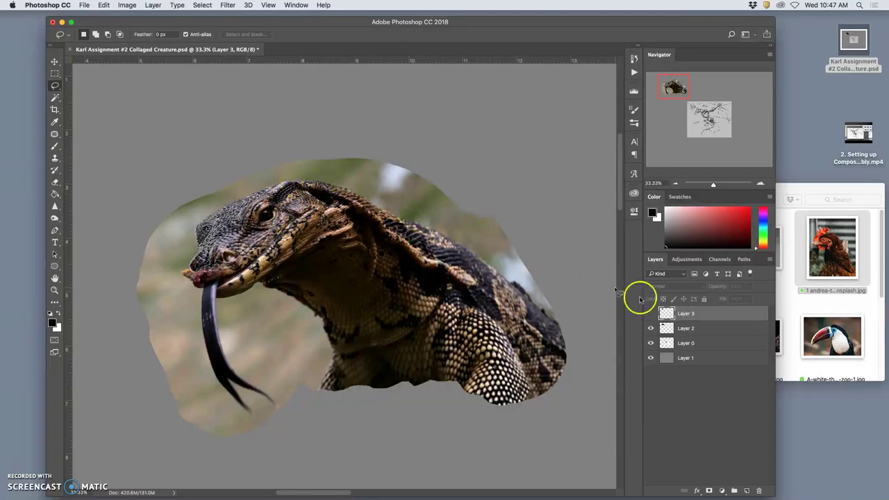
{"action": "left_click", "coordinate": [650, 313]}
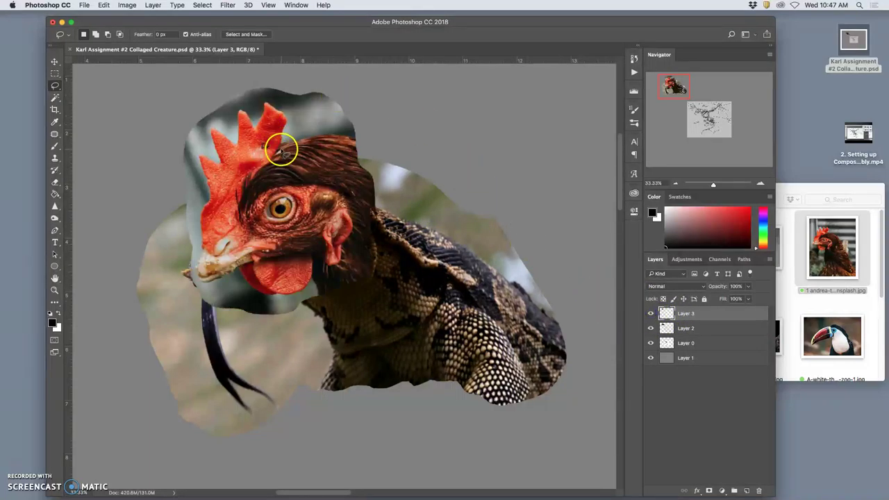
Try to select the blurred background around the hen's head using the Magic Wand at tolerance 32 with Contiguous off.
{"action": "left_click", "coordinate": [57, 99]}
{"action": "left_click", "coordinate": [309, 118]}
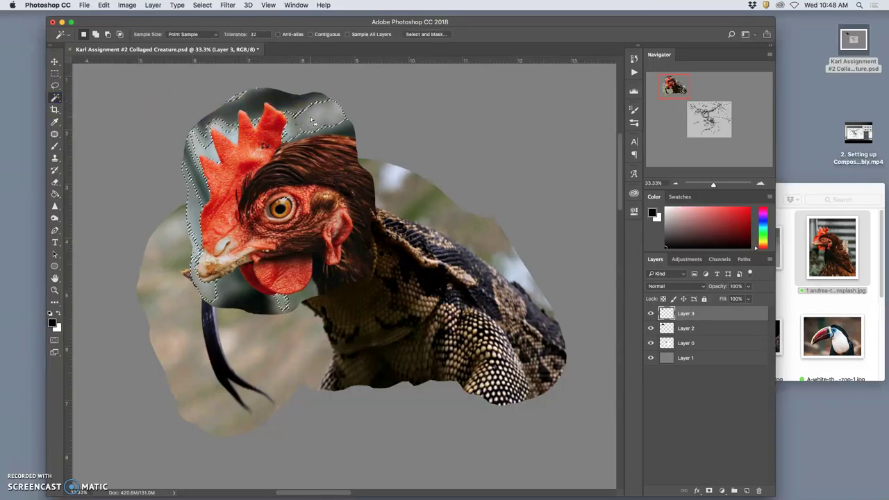
{"action": "left_click", "coordinate": [224, 292], "text": "shift"}
{"action": "left_click", "coordinate": [243, 292], "text": "shift"}
Replace the selection with a Contiguous Magic Wand selection of the background around the hen's comb, beak and wattle.
{"action": "left_click", "coordinate": [311, 34]}
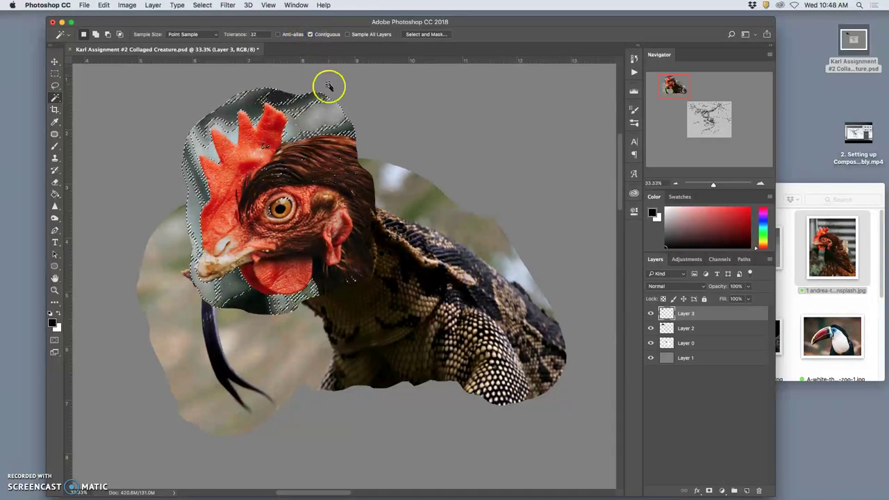
{"action": "key", "text": "super+d"}
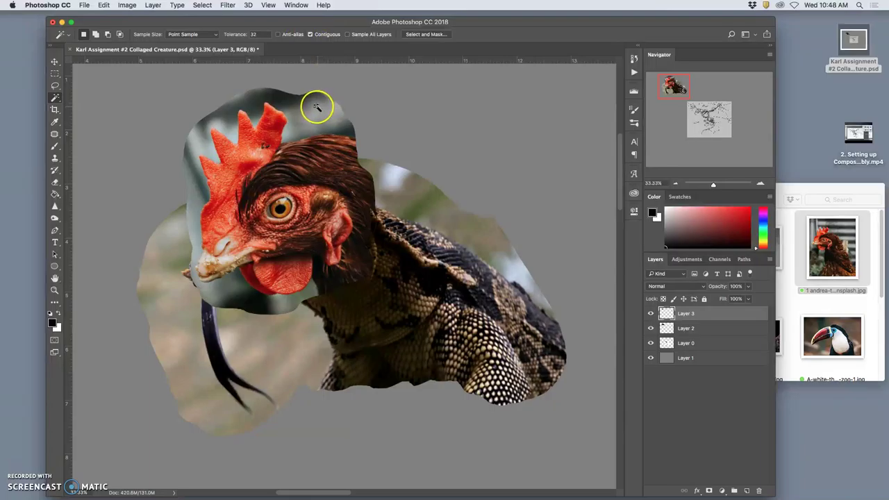
{"action": "left_click", "coordinate": [303, 108], "text": "shift"}
{"action": "left_click", "coordinate": [295, 118], "text": "shift"}
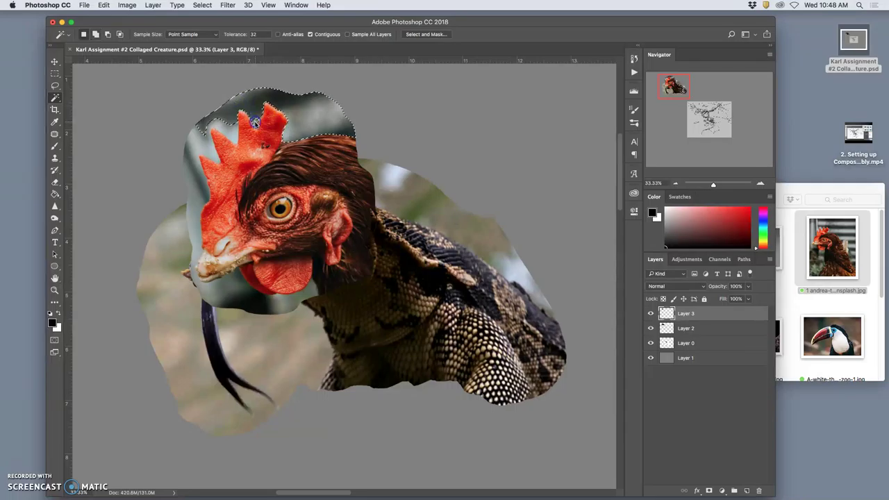
{"action": "left_click", "coordinate": [229, 126]}
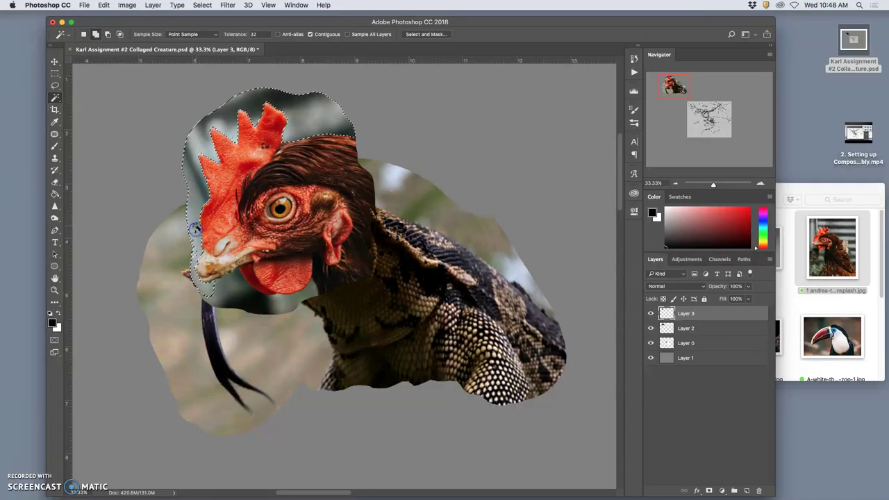
{"action": "left_click", "coordinate": [203, 282]}
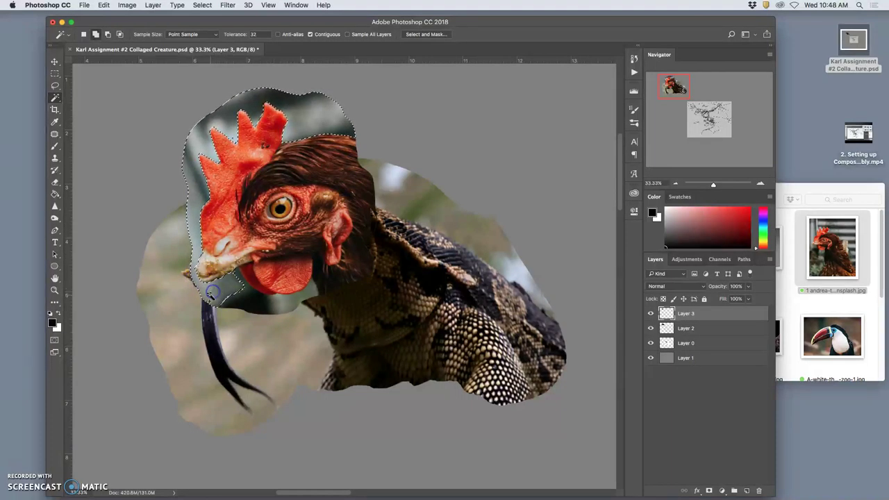
{"action": "left_click", "coordinate": [274, 301], "text": "shift"}
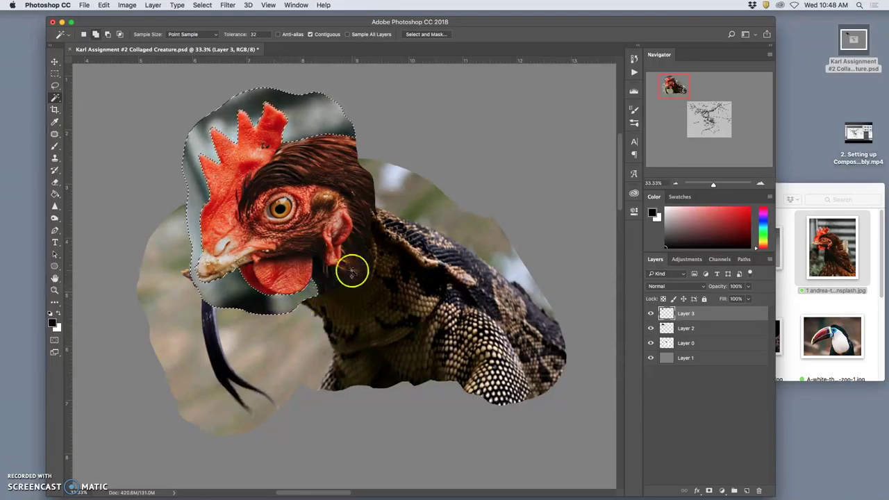
Add the area behind the hen's neck to the selection with a jagged, feather-like Lasso edge, and erase everything selected from Layer 3.
{"action": "left_click", "coordinate": [56, 87]}
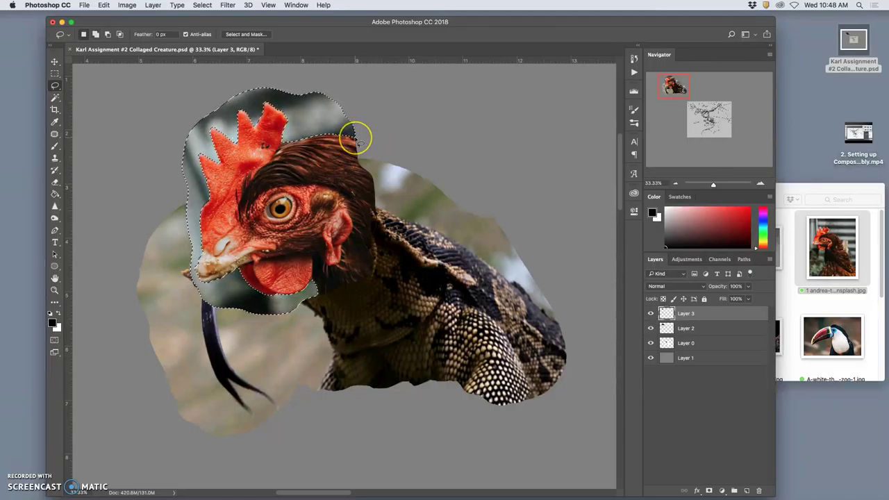
{"action": "key", "text": "shift"}
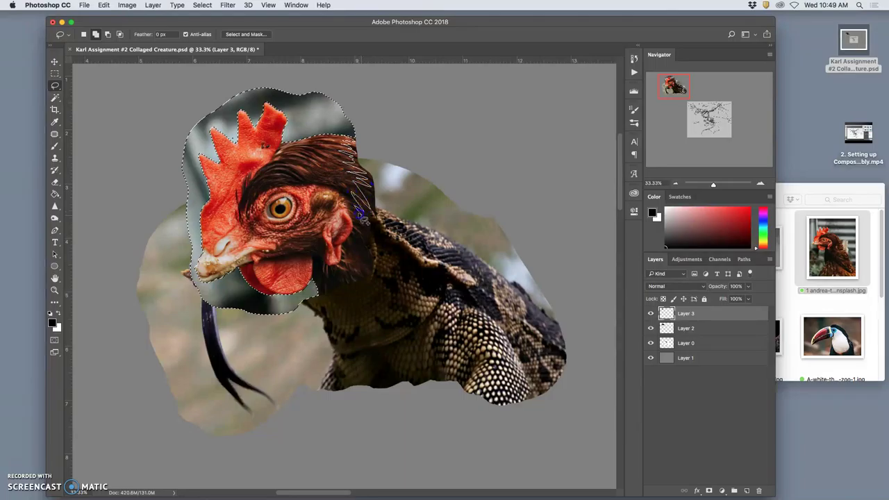
{"action": "left_click_drag", "start_coordinate": [361, 219], "coordinate": [363, 234]}
{"action": "left_click_drag", "start_coordinate": [363, 279], "coordinate": [353, 281]}
{"action": "mouse_move", "coordinate": [321, 264]}
{"action": "left_mouse_down"}
{"action": "mouse_move", "coordinate": [304, 297]}
{"action": "mouse_move", "coordinate": [321, 323]}
{"action": "mouse_move", "coordinate": [434, 328]}
{"action": "mouse_move", "coordinate": [439, 202]}
{"action": "mouse_move", "coordinate": [398, 146]}
{"action": "mouse_move", "coordinate": [348, 127]}
{"action": "left_mouse_up"}
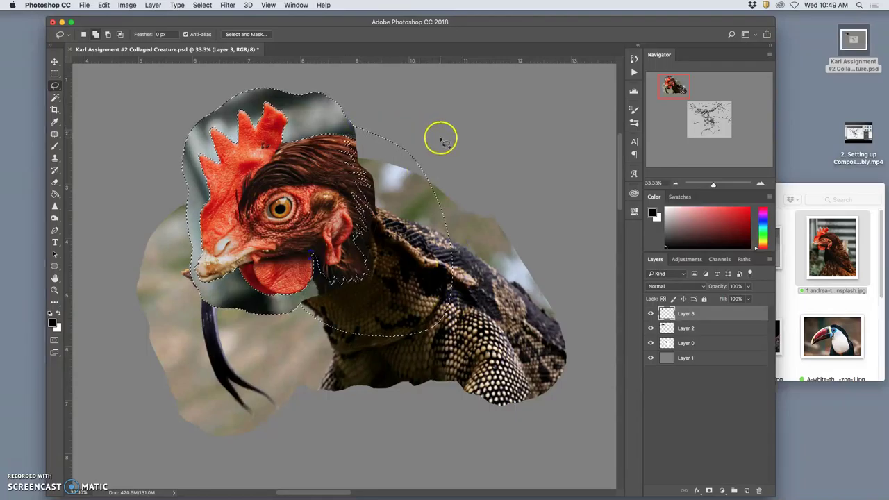
{"action": "key", "text": "Delete"}
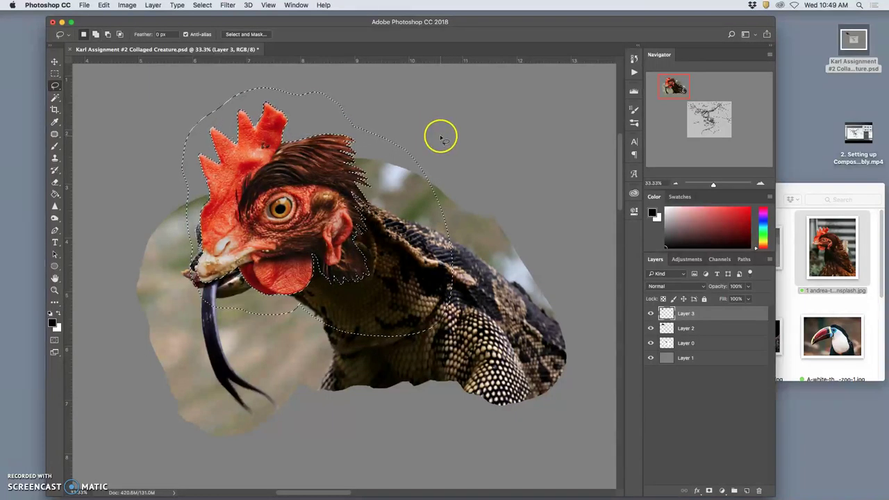
{"action": "key", "text": "super+d"}
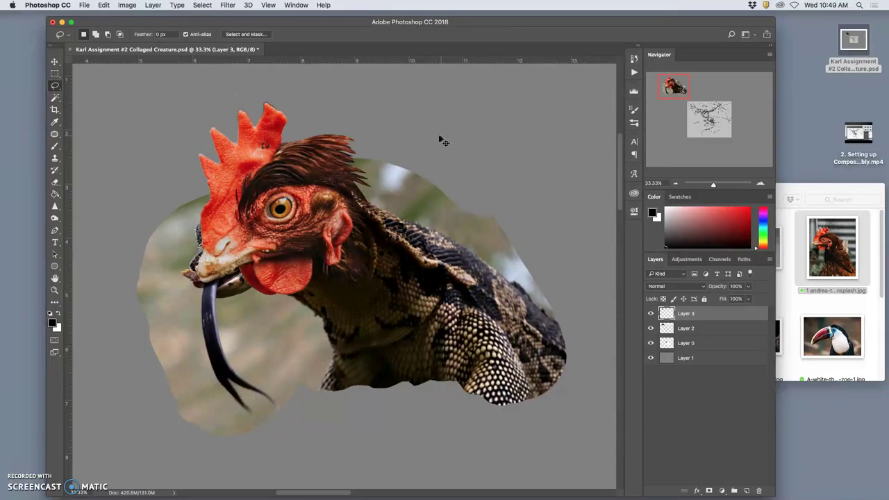
Select the cleared area around the hen's comb and head feathers on Layer 3 with a Contiguous Magic Wand at tolerance 32.
{"action": "key", "text": "super+plus"}
{"action": "key", "text": "super+plus"}
{"action": "key", "text": "super+plus"}
{"action": "scroll", "coordinate": [298, 125], "scroll_direction": "left", "scroll_amount": 5}
{"action": "scroll", "coordinate": [298, 127], "scroll_direction": "up", "scroll_amount": 5}
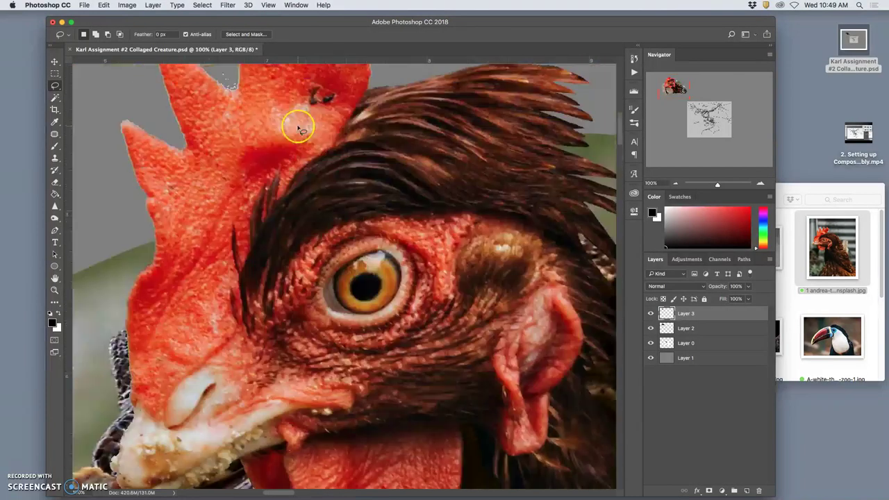
{"action": "scroll", "coordinate": [299, 127], "scroll_direction": "up", "scroll_amount": 5}
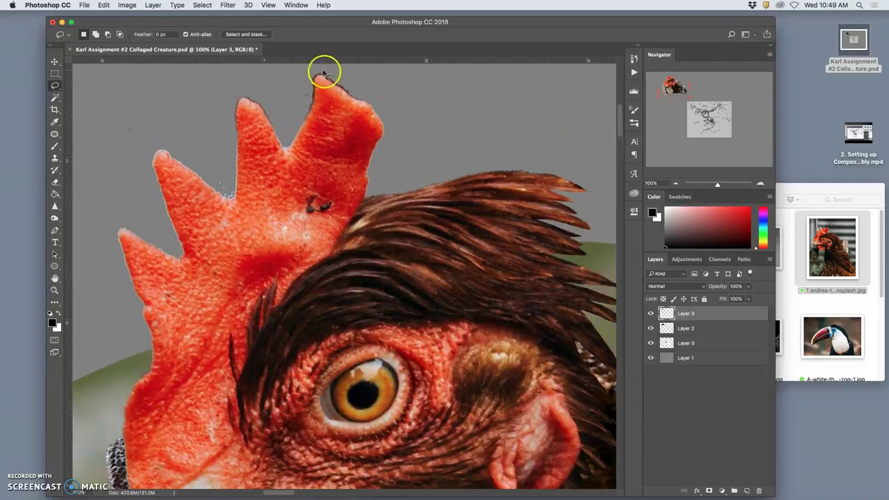
{"action": "scroll", "coordinate": [333, 102], "scroll_direction": "up", "scroll_amount": 3}
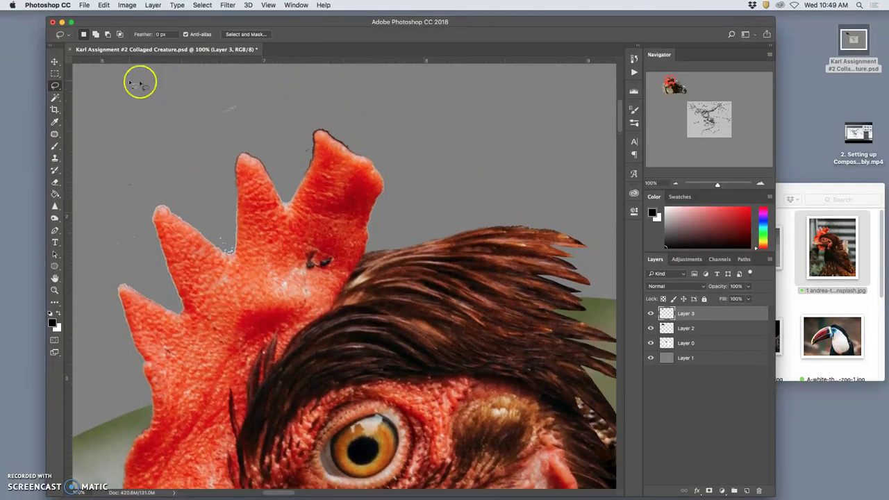
{"action": "left_click", "coordinate": [55, 97]}
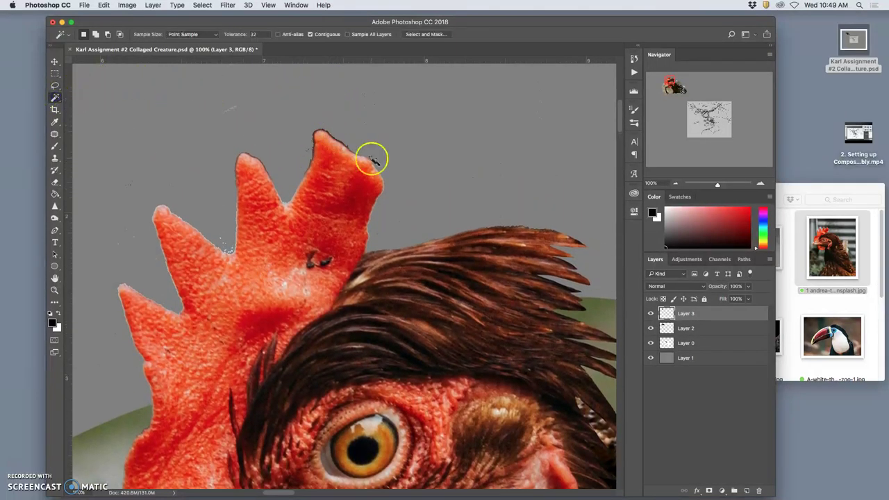
{"action": "left_click", "coordinate": [288, 139]}
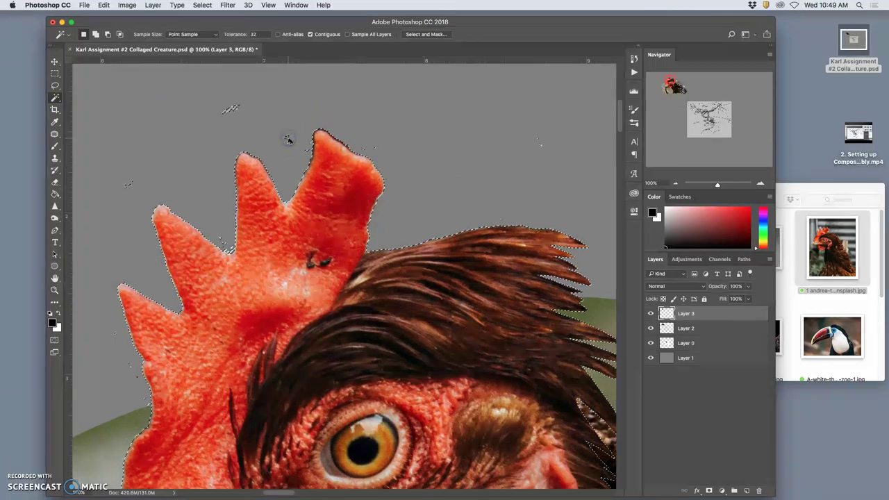
Refine the selection with Radius 5 px, Feather 2.0 px and Shift Edge +12%, then clear the leftover fringe from Layer 3 and deselect.
{"action": "left_click", "coordinate": [417, 35]}
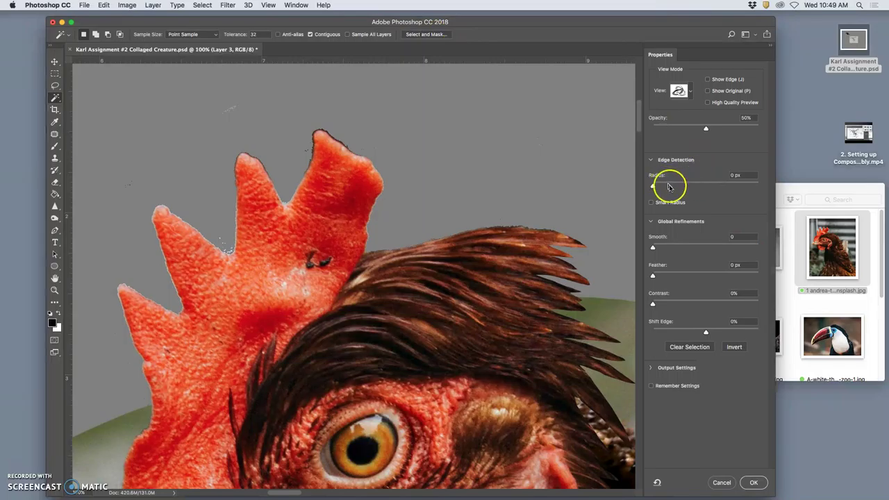
{"action": "left_click", "coordinate": [651, 385]}
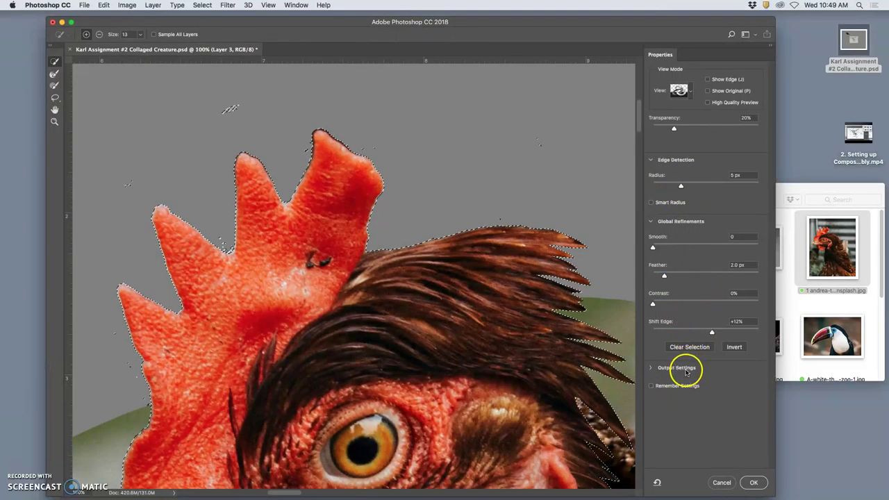
{"action": "left_click", "coordinate": [652, 386]}
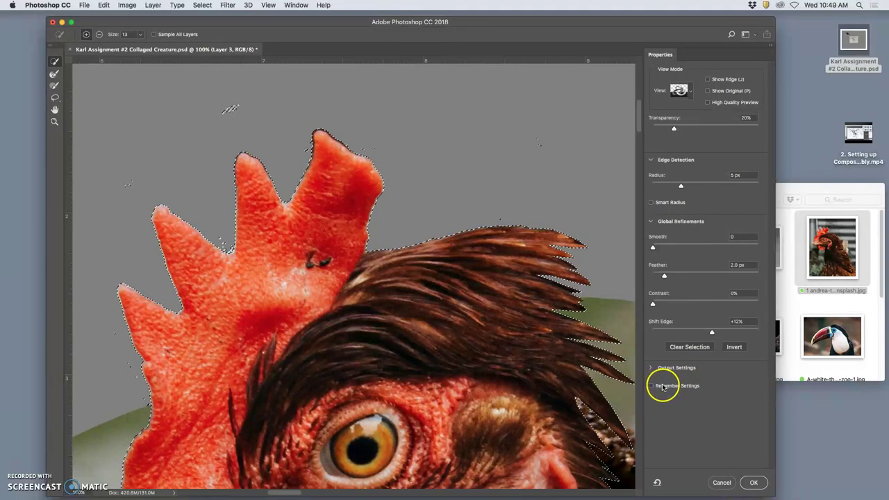
{"action": "key", "text": "o"}
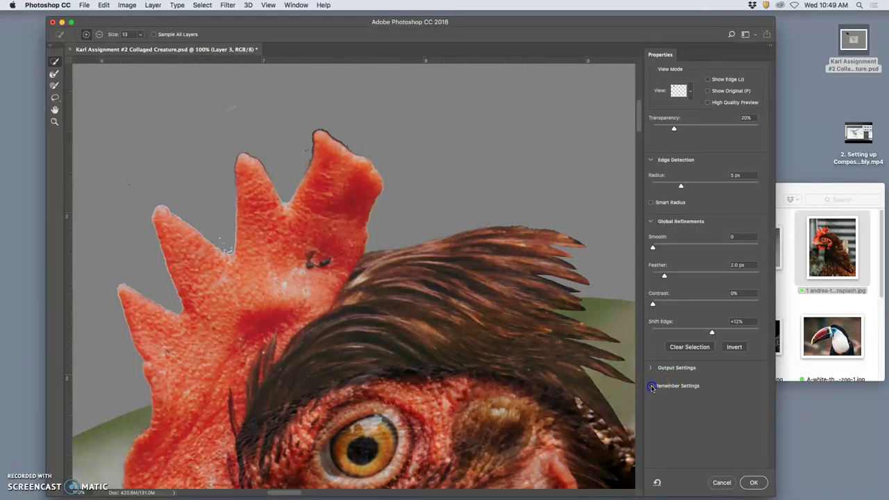
{"action": "left_click", "coordinate": [753, 482]}
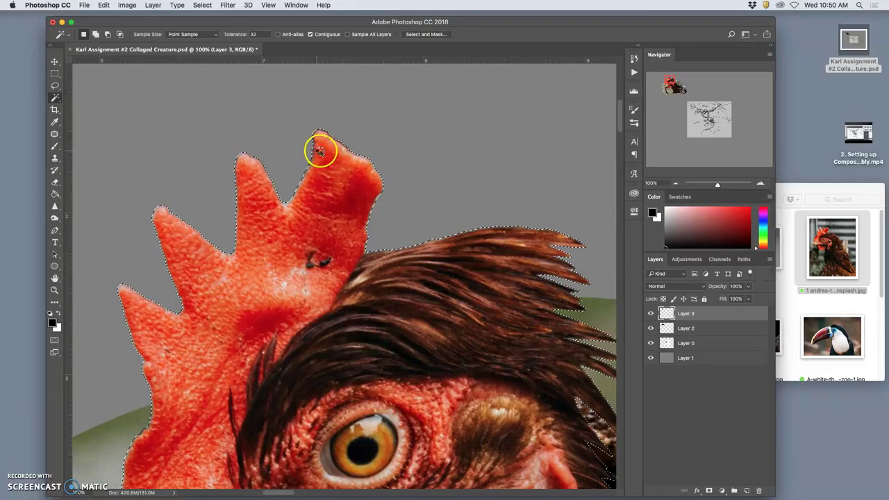
{"action": "key", "text": "super+d"}
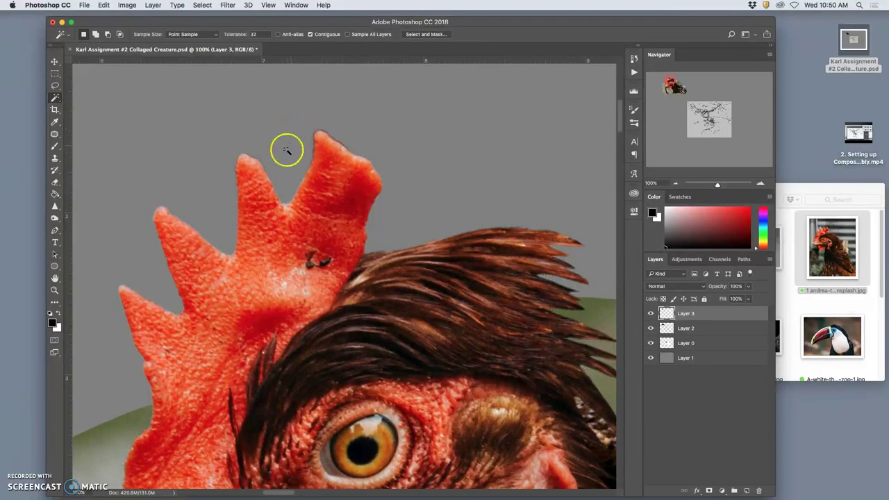
Warp the hen's head on Layer 3, adjusting the comb, face, beak and wattle to fit the lizard's head.
{"action": "scroll", "coordinate": [416, 299], "scroll_direction": "down", "scroll_amount": 4}
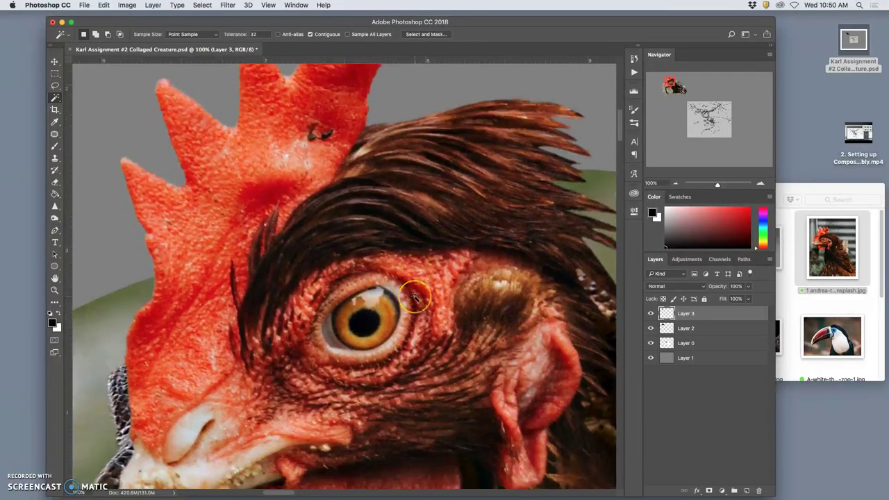
{"action": "scroll", "coordinate": [415, 297], "scroll_direction": "down", "scroll_amount": 6}
{"action": "key", "text": "super+minus"}
{"action": "key", "text": "super+minus"}
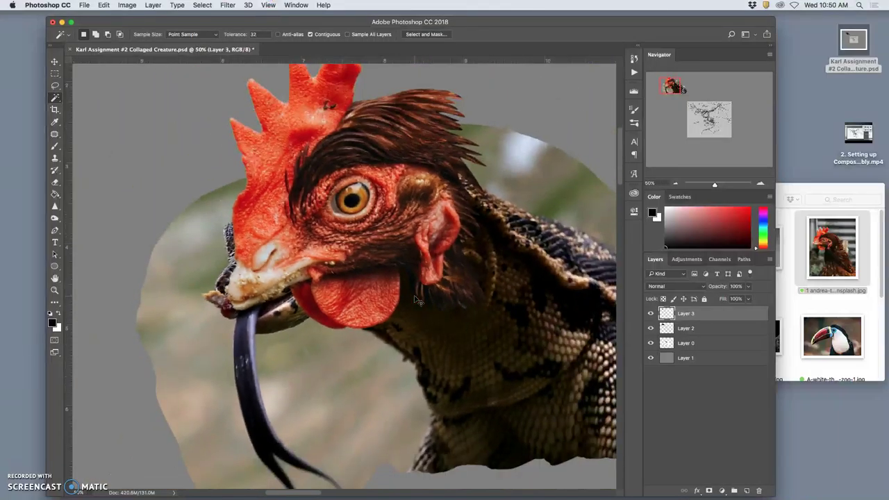
{"action": "key", "text": "super+minus"}
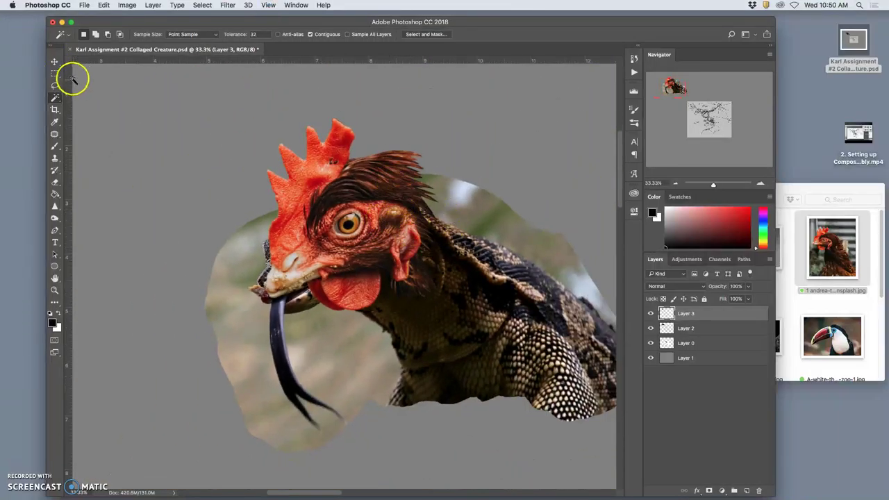
{"action": "left_click", "coordinate": [54, 61]}
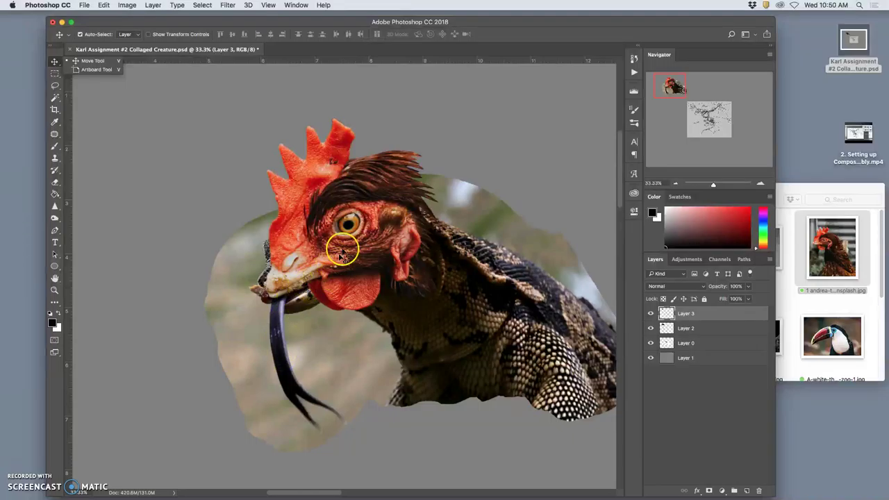
{"action": "key", "text": "super+t"}
{"action": "right_click", "coordinate": [374, 219]}
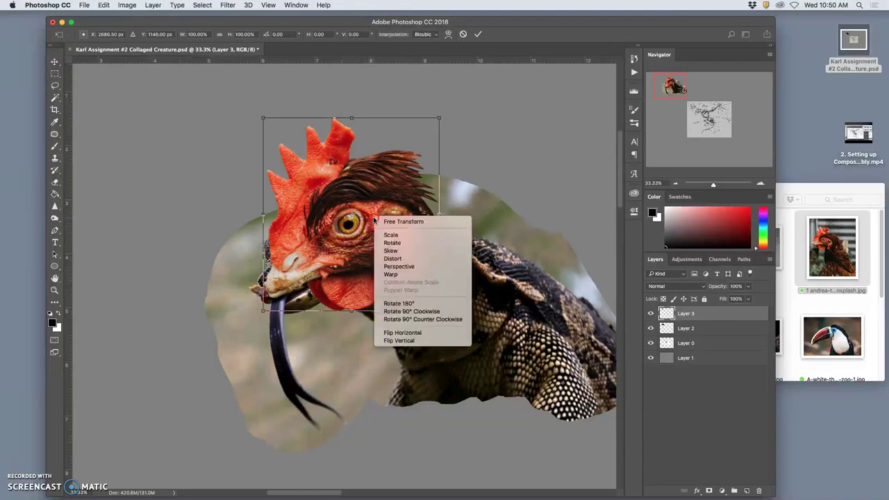
{"action": "left_click", "coordinate": [412, 275]}
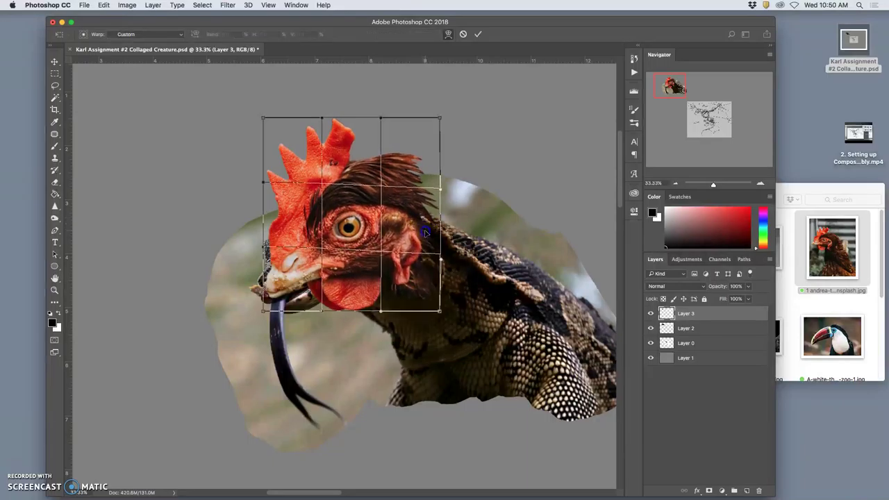
{"action": "left_click_drag", "start_coordinate": [364, 172], "coordinate": [345, 169]}
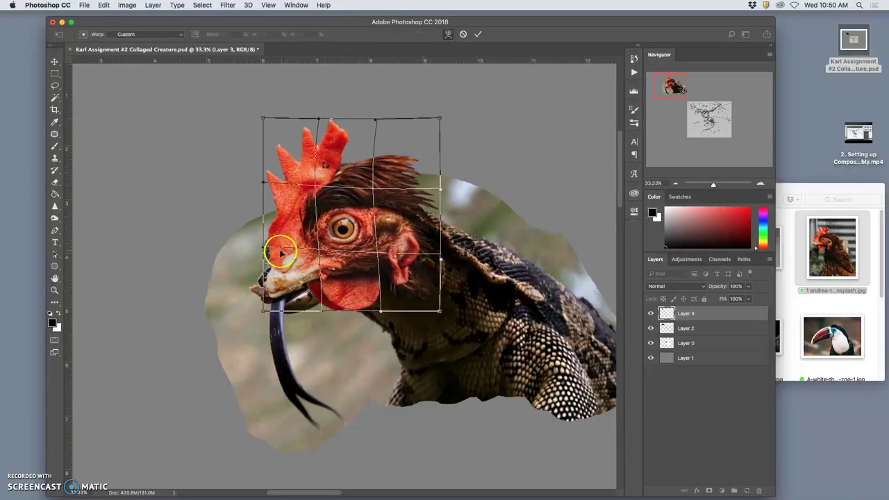
{"action": "left_click_drag", "start_coordinate": [281, 253], "coordinate": [270, 280]}
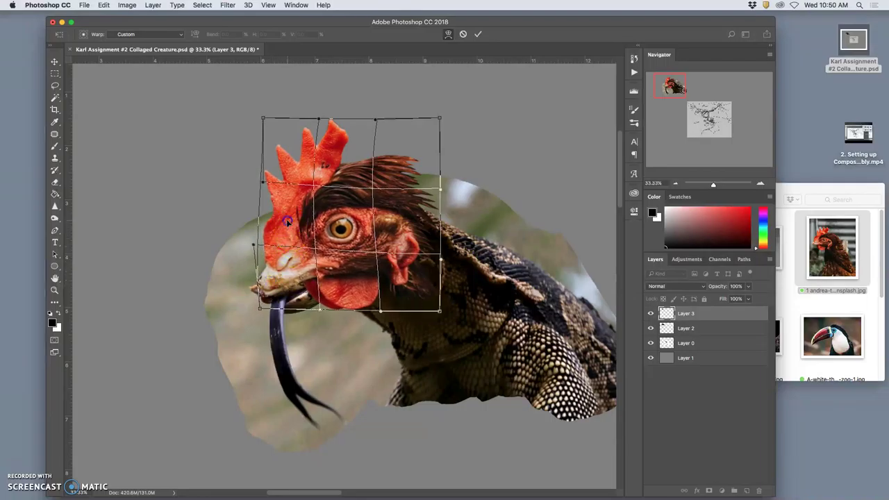
{"action": "left_click_drag", "start_coordinate": [287, 221], "coordinate": [292, 224]}
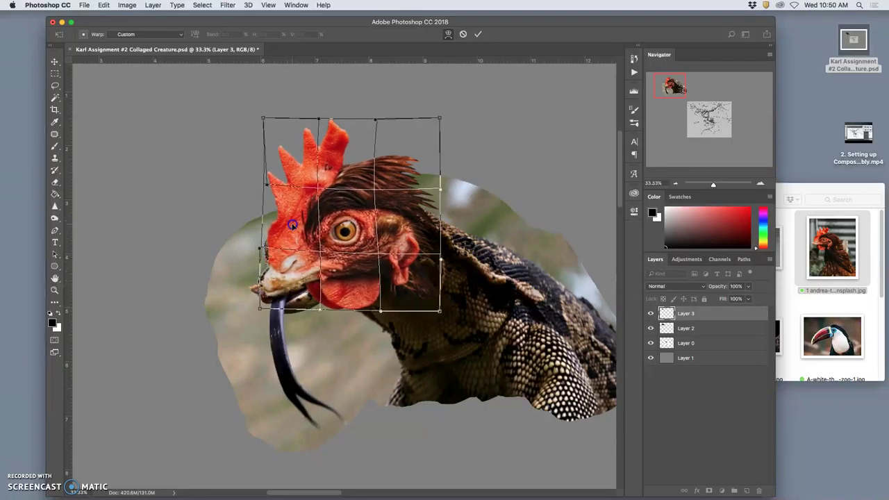
{"action": "left_click_drag", "start_coordinate": [331, 286], "coordinate": [403, 292]}
{"action": "key", "text": "Return"}
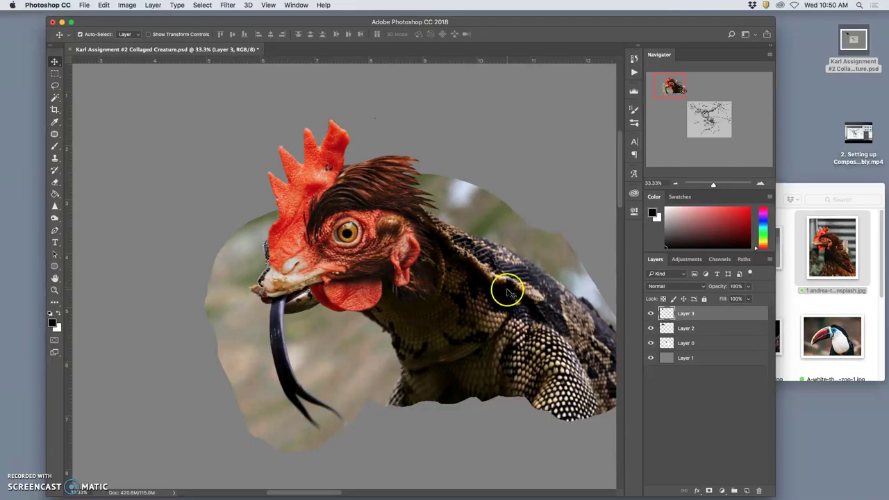
Compare the hen's head with the lizard beneath at different layer opacities and set Layer 3 to 76% opacity.
{"action": "left_click", "coordinate": [748, 286]}
{"action": "left_click_drag", "start_coordinate": [728, 299], "coordinate": [727, 298]}
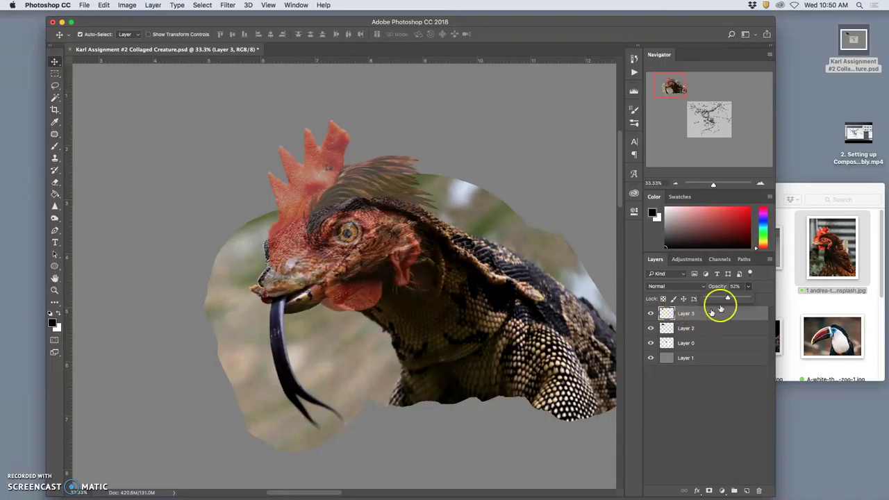
{"action": "left_click_drag", "start_coordinate": [727, 298], "coordinate": [752, 298]}
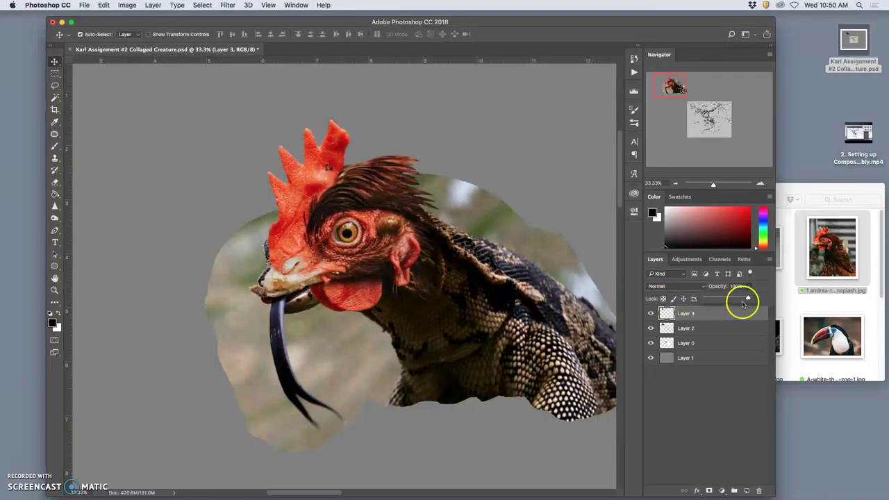
{"action": "left_click", "coordinate": [740, 298]}
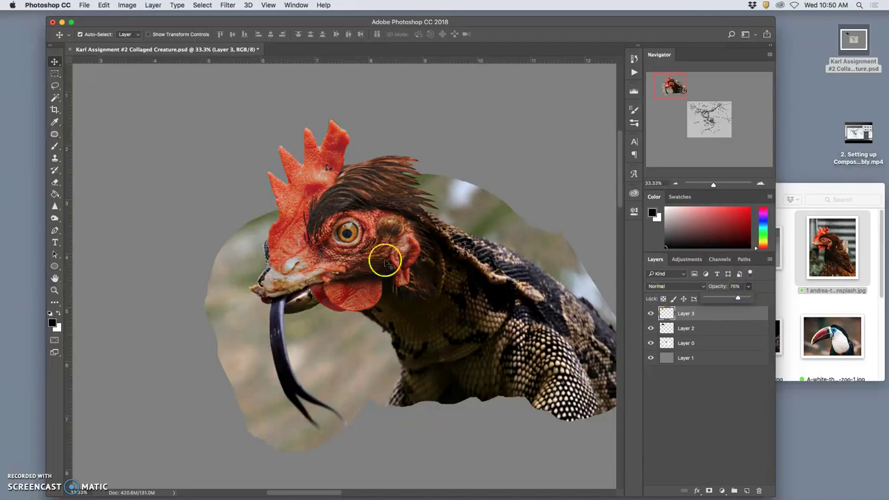
Set up the Eraser with a Soft Round Pressure Size brush, 99 px in size with 82% hardness.
{"action": "left_click", "coordinate": [54, 184]}
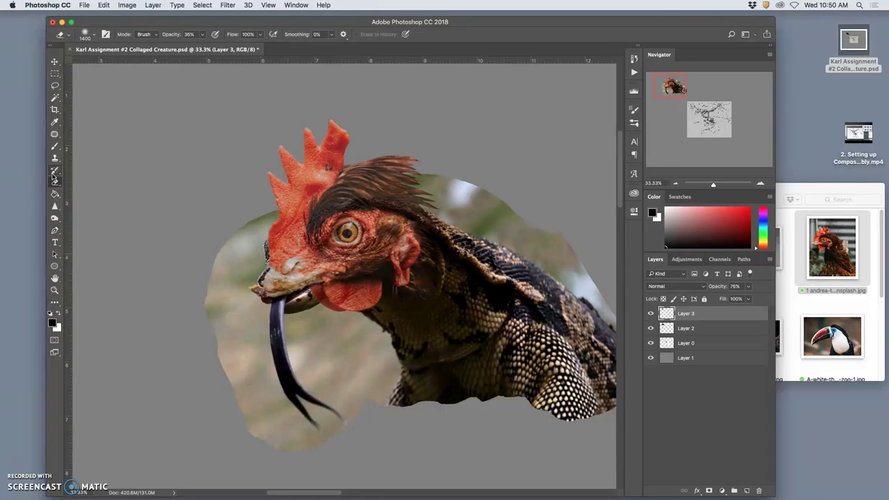
{"action": "left_click", "coordinate": [85, 34]}
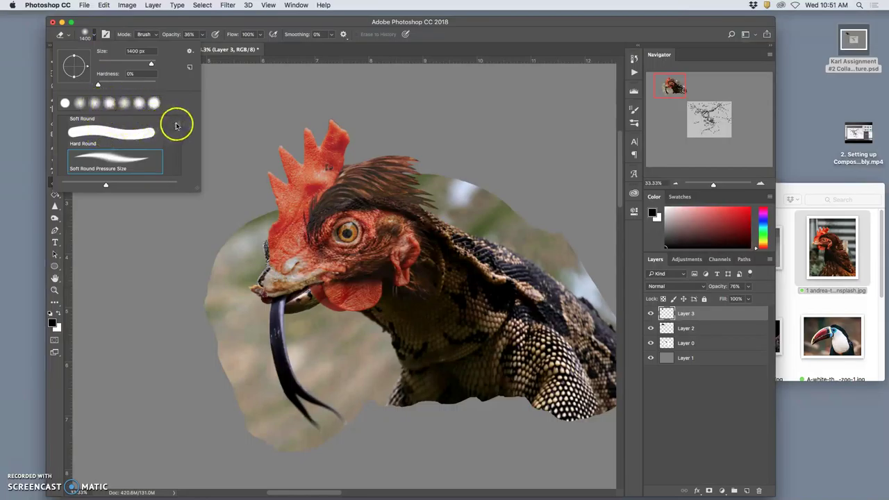
{"action": "left_click_drag", "start_coordinate": [177, 126], "coordinate": [177, 118]}
{"action": "scroll", "coordinate": [176, 122], "scroll_direction": "down", "scroll_amount": 3}
{"action": "left_click", "coordinate": [118, 168]}
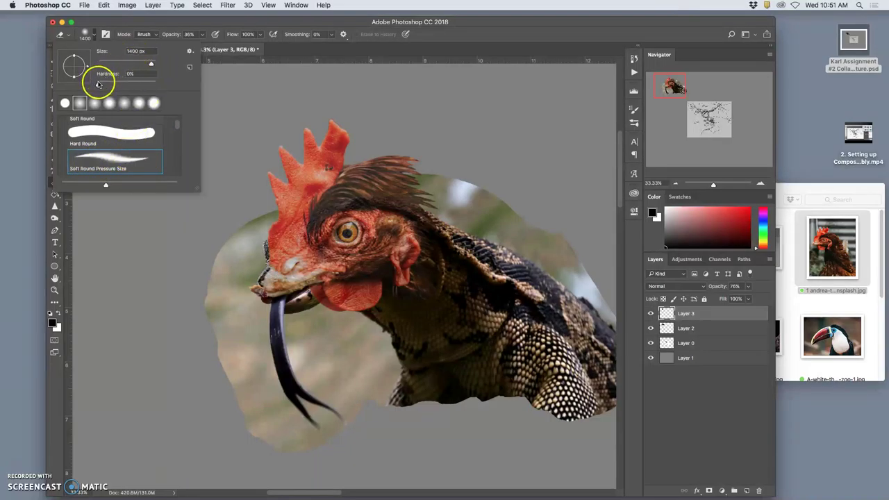
{"action": "left_click_drag", "start_coordinate": [98, 84], "coordinate": [116, 86]}
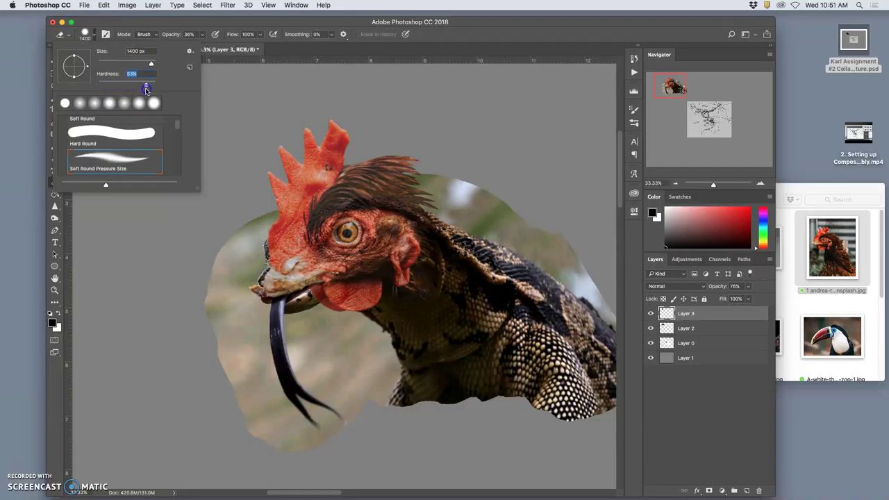
{"action": "left_click_drag", "start_coordinate": [152, 63], "coordinate": [125, 64]}
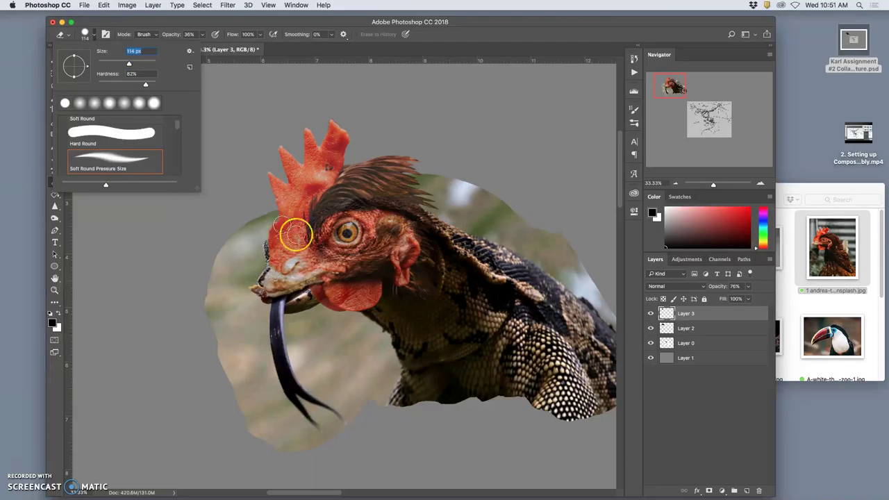
{"action": "left_click_drag", "start_coordinate": [130, 64], "coordinate": [127, 64]}
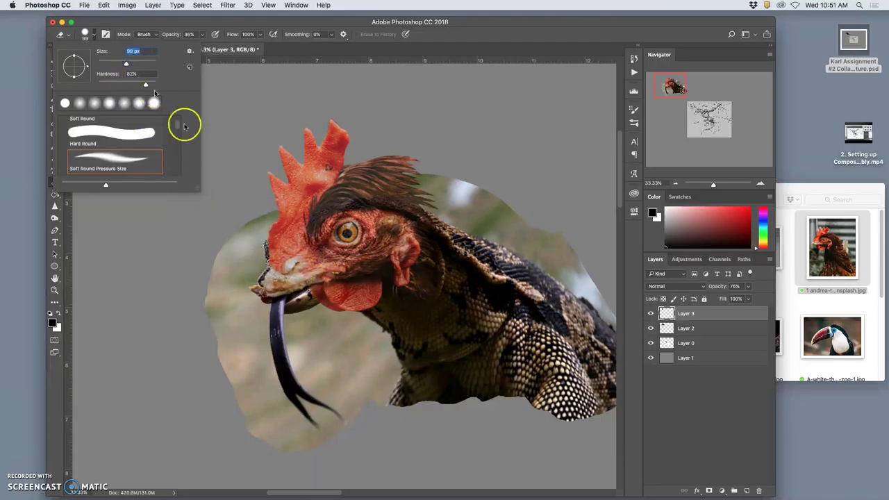
{"action": "left_click", "coordinate": [296, 268]}
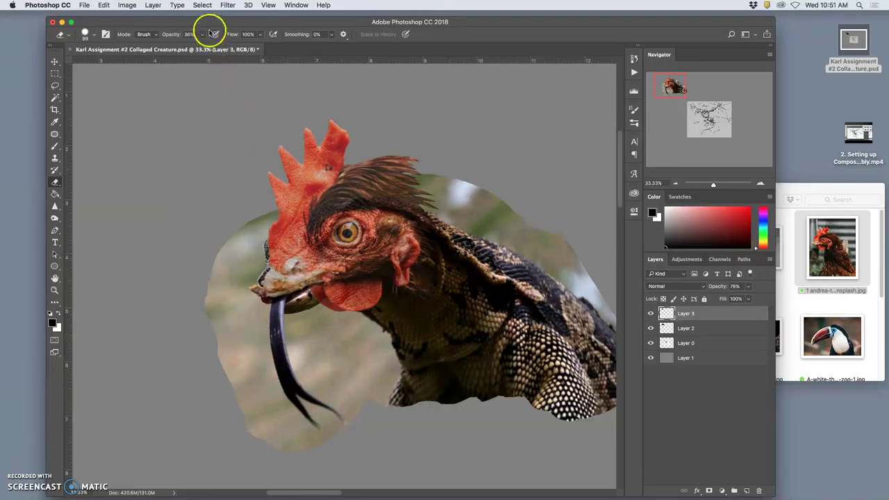
Erase the hen's nostril at 100% Eraser opacity to expose the lizard's nostril, and restore Layer 3 to 100% opacity.
{"action": "left_click", "coordinate": [204, 34]}
{"action": "left_click_drag", "start_coordinate": [216, 48], "coordinate": [220, 48]}
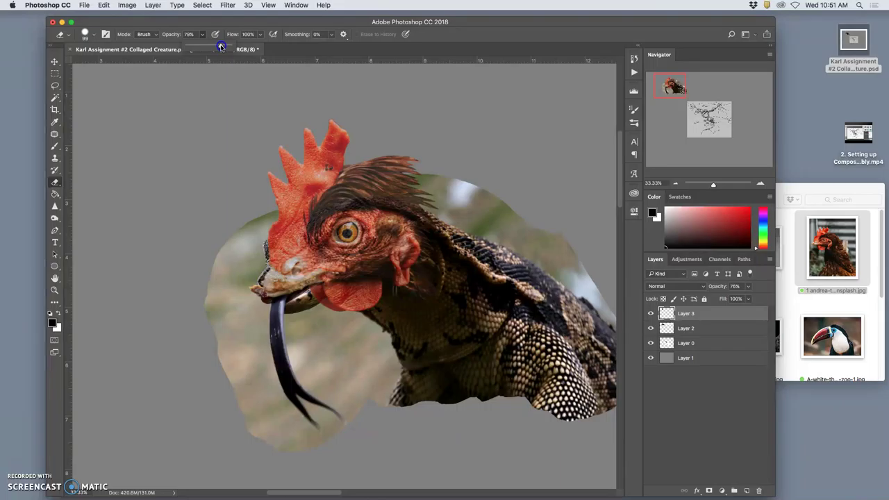
{"action": "left_click", "coordinate": [278, 278]}
{"action": "left_click", "coordinate": [294, 267]}
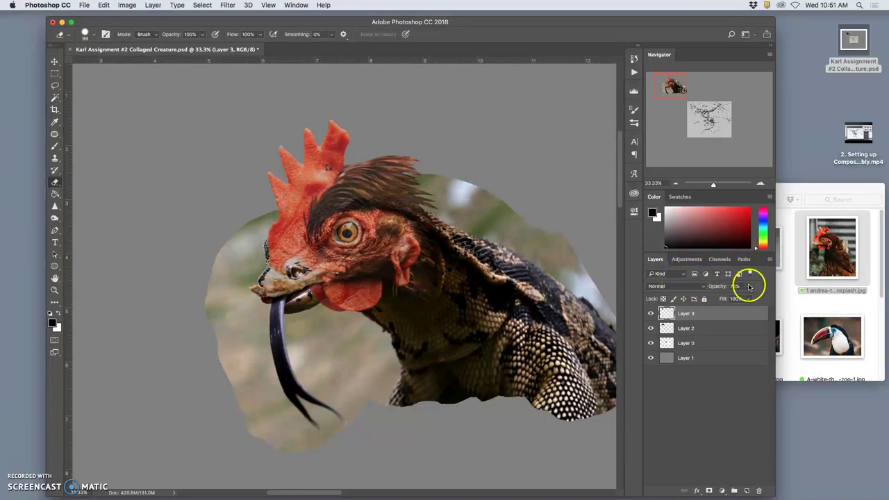
{"action": "mouse_move", "coordinate": [748, 286]}
{"action": "left_mouse_down"}
{"action": "mouse_move", "coordinate": [746, 295]}
{"action": "mouse_move", "coordinate": [758, 298]}
{"action": "left_mouse_up"}
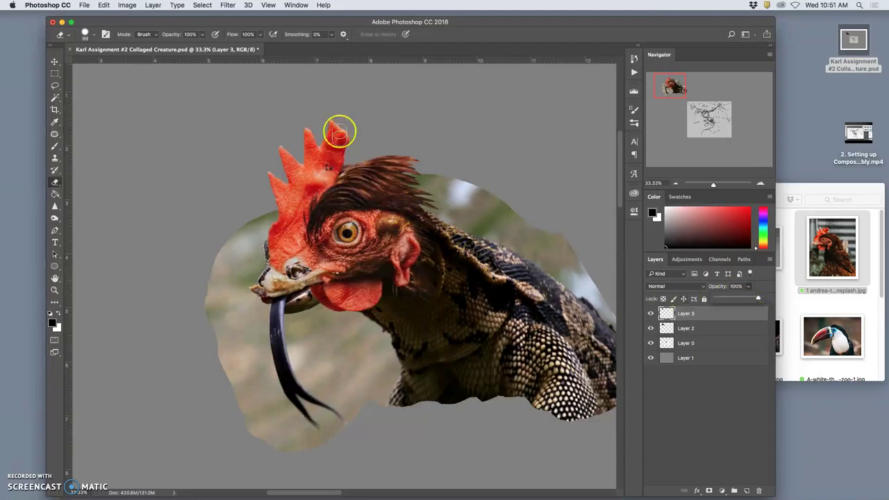
Set the Eraser to 50% opacity and its brush hardness to 23%.
{"action": "left_click_drag", "start_coordinate": [201, 34], "coordinate": [195, 48]}
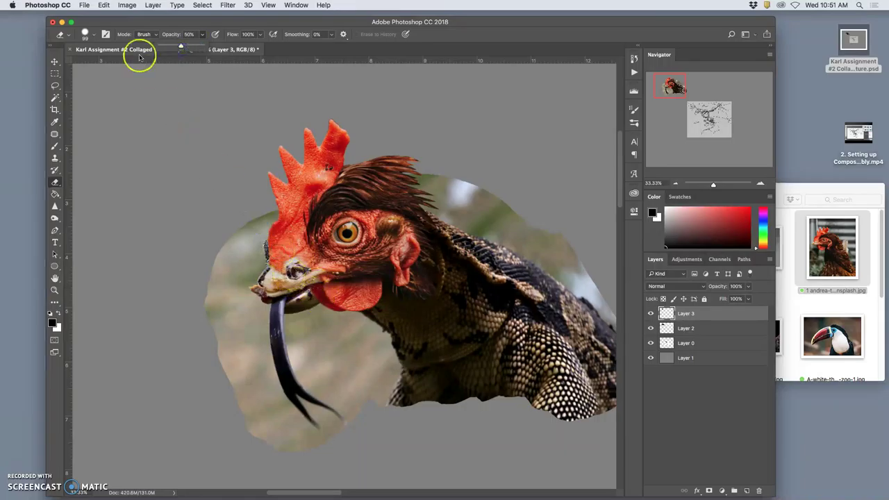
{"action": "left_click", "coordinate": [94, 35]}
{"action": "left_click_drag", "start_coordinate": [113, 82], "coordinate": [118, 83]}
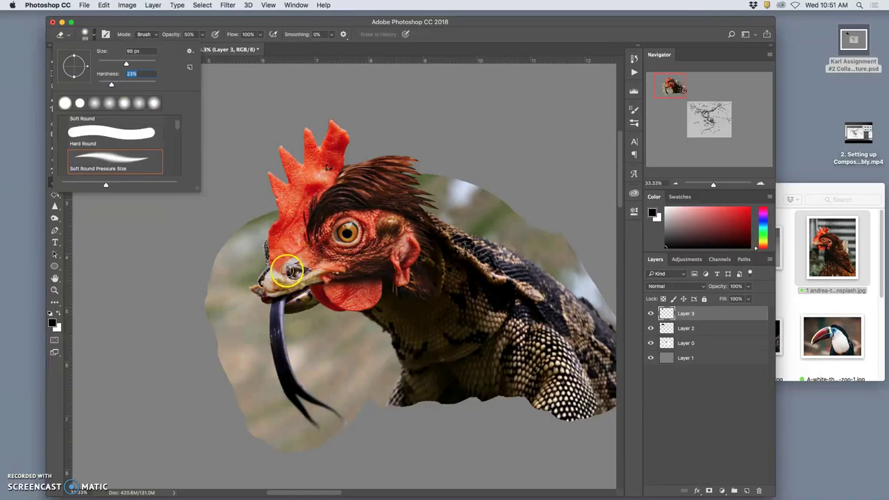
{"action": "left_click", "coordinate": [287, 272]}
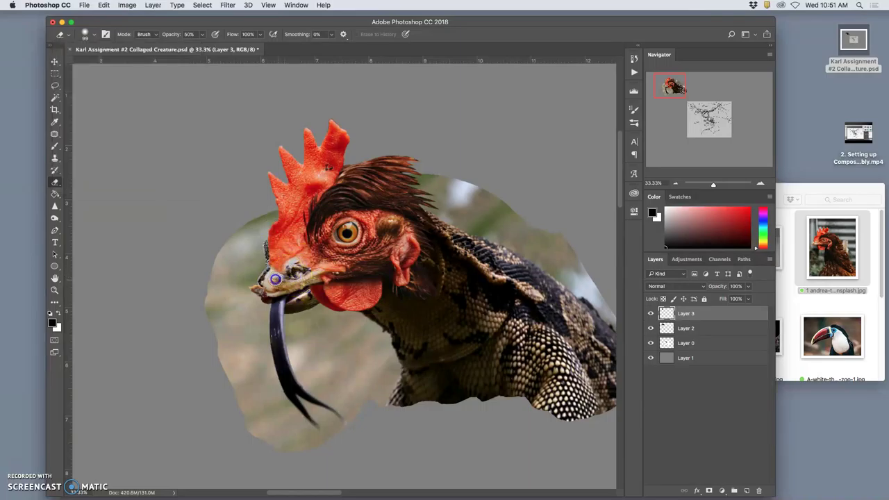
Partially erase the hen's beak and the front edge of the wattle on Layer 3 to reveal the lizard's mouth and jaw.
{"action": "left_click", "coordinate": [298, 281]}
{"action": "mouse_move", "coordinate": [310, 272]}
{"action": "left_mouse_down"}
{"action": "mouse_move", "coordinate": [318, 271]}
{"action": "mouse_move", "coordinate": [306, 269]}
{"action": "left_mouse_up"}
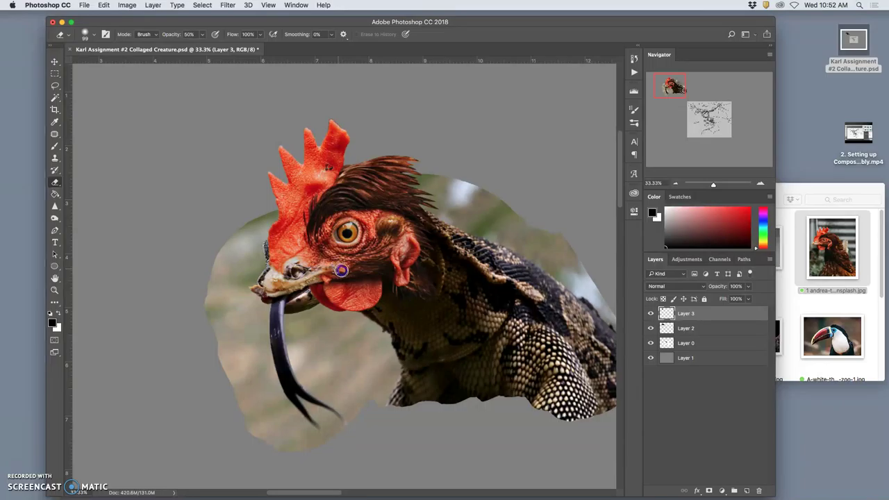
{"action": "left_click", "coordinate": [327, 265]}
{"action": "mouse_move", "coordinate": [318, 272]}
{"action": "left_mouse_down"}
{"action": "mouse_move", "coordinate": [327, 280]}
{"action": "mouse_move", "coordinate": [318, 273]}
{"action": "mouse_move", "coordinate": [273, 295]}
{"action": "left_mouse_up"}
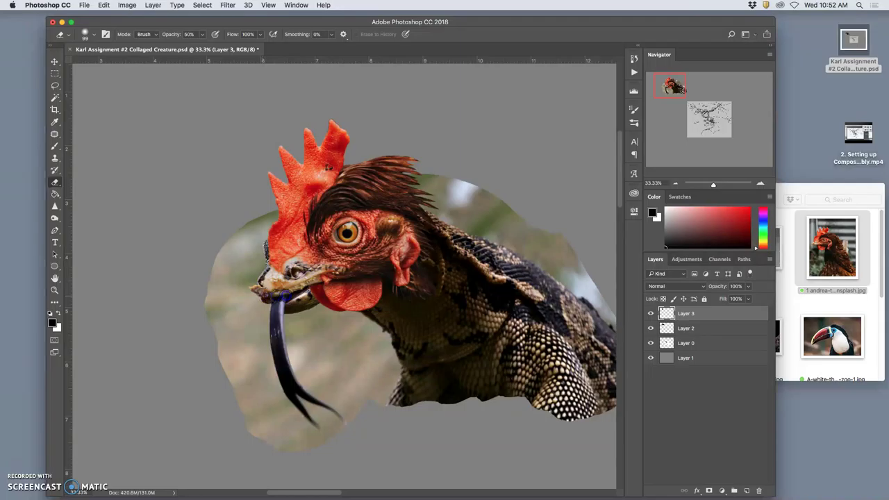
{"action": "left_click_drag", "start_coordinate": [305, 286], "coordinate": [320, 280]}
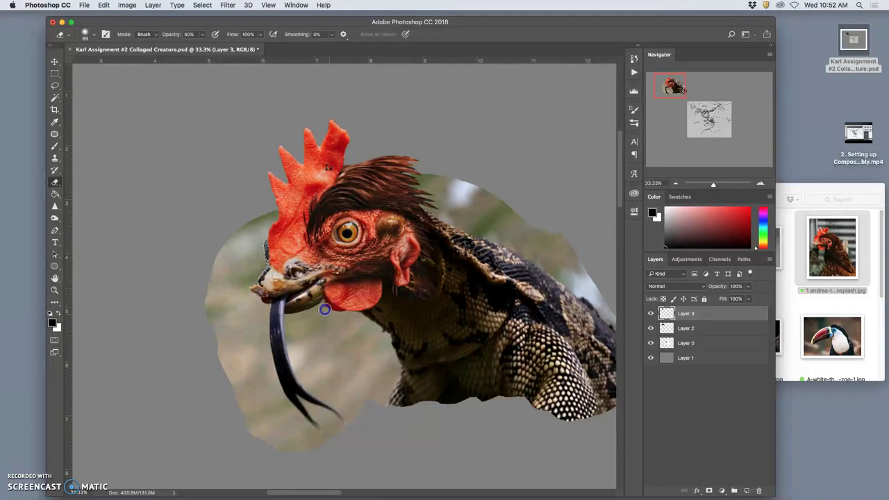
{"action": "mouse_move", "coordinate": [324, 302]}
{"action": "left_mouse_down"}
{"action": "mouse_move", "coordinate": [320, 294]}
{"action": "mouse_move", "coordinate": [325, 305]}
{"action": "left_mouse_up"}
Select the hen's comb and forehead with a freehand Lasso selection running from above the comb down to the nostril.
{"action": "left_click", "coordinate": [55, 84]}
{"action": "mouse_move", "coordinate": [341, 107]}
{"action": "left_mouse_down"}
{"action": "mouse_move", "coordinate": [284, 120]}
{"action": "mouse_move", "coordinate": [241, 163]}
{"action": "left_mouse_up"}
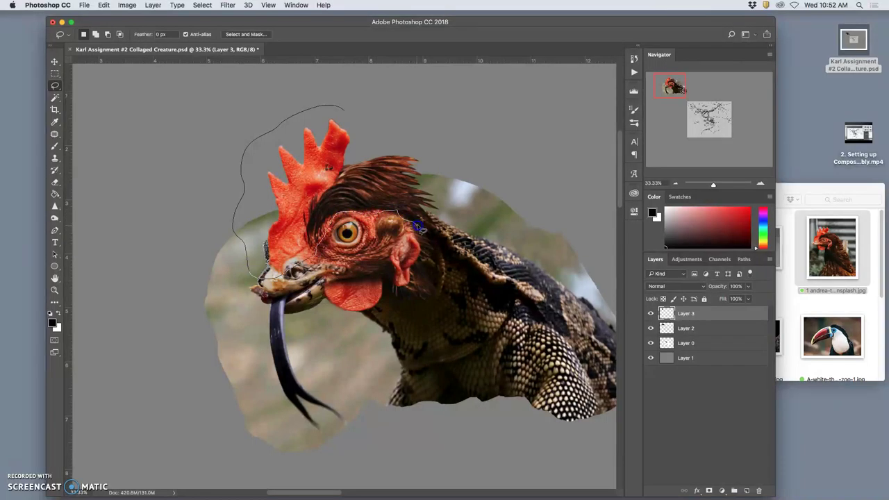
{"action": "mouse_move", "coordinate": [369, 215]}
{"action": "left_mouse_down"}
{"action": "mouse_move", "coordinate": [341, 219]}
{"action": "mouse_move", "coordinate": [363, 169]}
{"action": "left_mouse_up"}
{"action": "key", "text": "super+d"}
{"action": "mouse_move", "coordinate": [347, 112]}
{"action": "left_mouse_down"}
{"action": "mouse_move", "coordinate": [311, 109]}
{"action": "mouse_move", "coordinate": [257, 136]}
{"action": "mouse_move", "coordinate": [235, 201]}
{"action": "mouse_move", "coordinate": [241, 246]}
{"action": "left_mouse_up"}
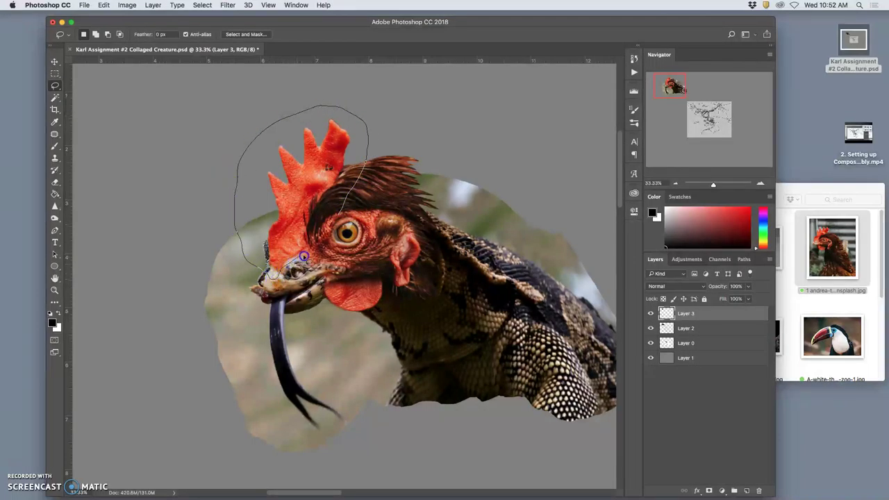
{"action": "left_click_drag", "start_coordinate": [325, 242], "coordinate": [339, 212]}
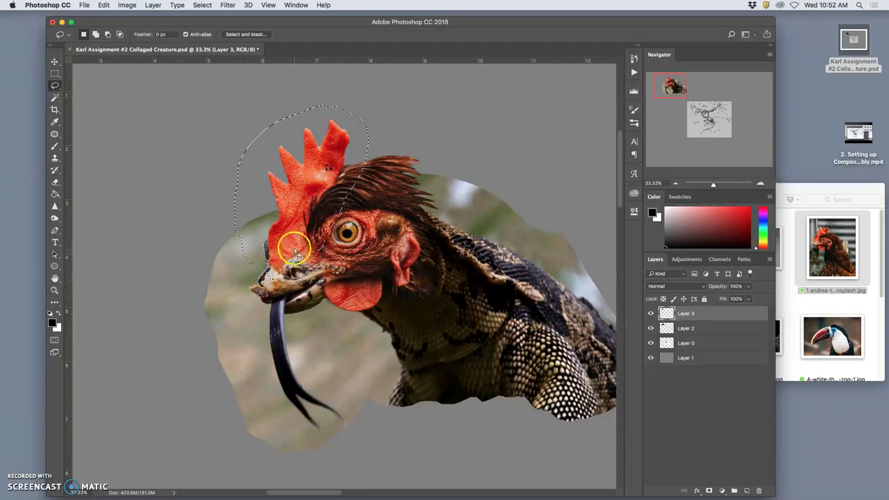
{"action": "key", "text": "ctrl+t"}
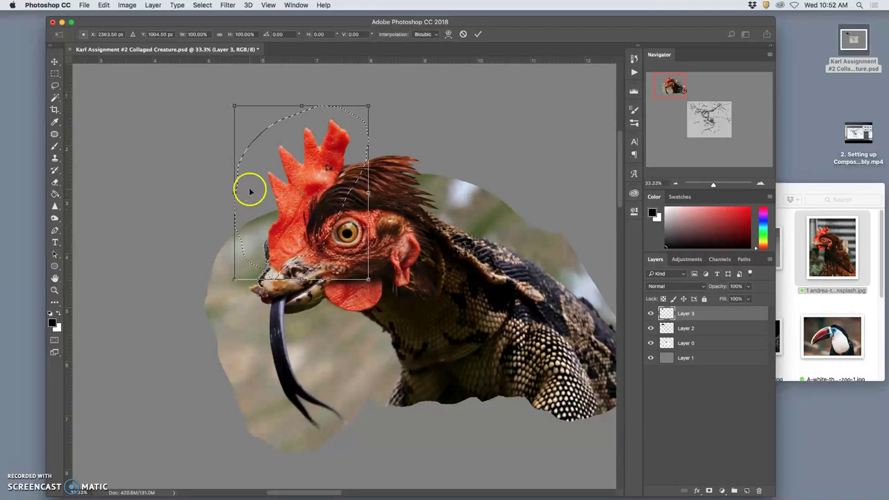
{"action": "right_click", "coordinate": [282, 237]}
{"action": "left_click", "coordinate": [267, 245]}
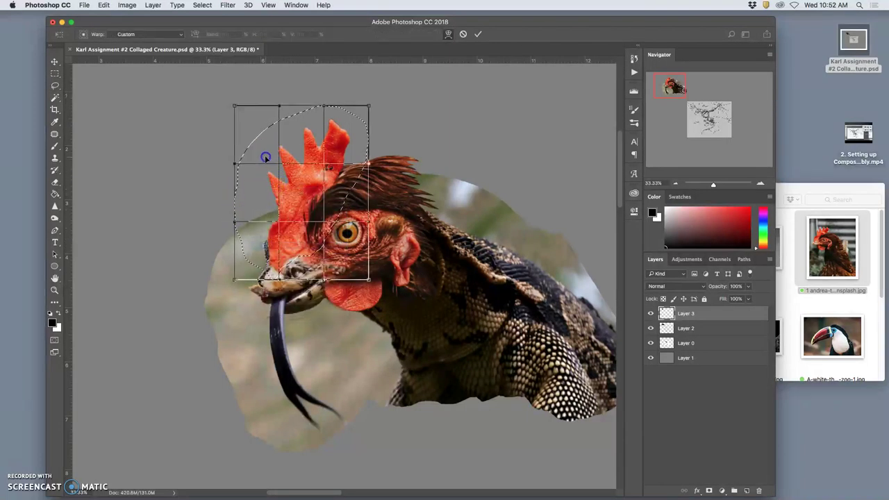
{"action": "mouse_move", "coordinate": [350, 135]}
{"action": "left_mouse_down"}
{"action": "mouse_move", "coordinate": [352, 141]}
{"action": "mouse_move", "coordinate": [347, 132]}
{"action": "left_mouse_up"}
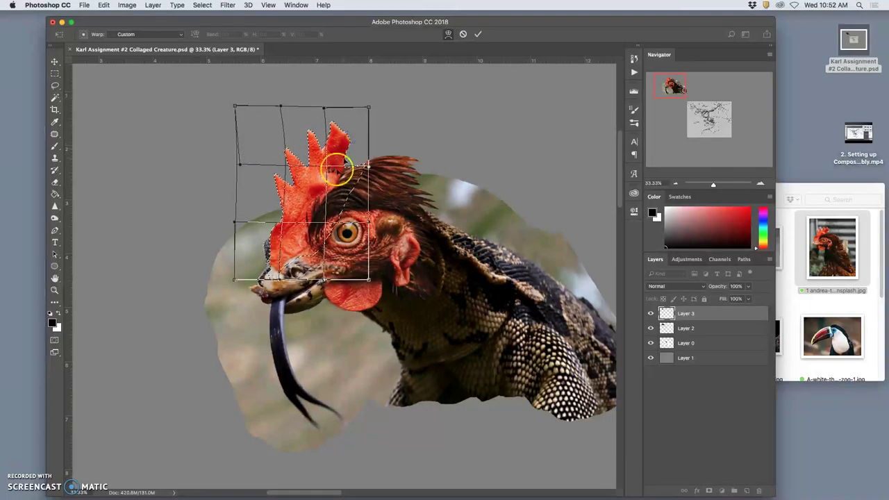
{"action": "left_click_drag", "start_coordinate": [256, 204], "coordinate": [259, 207]}
{"action": "key", "text": "Return"}
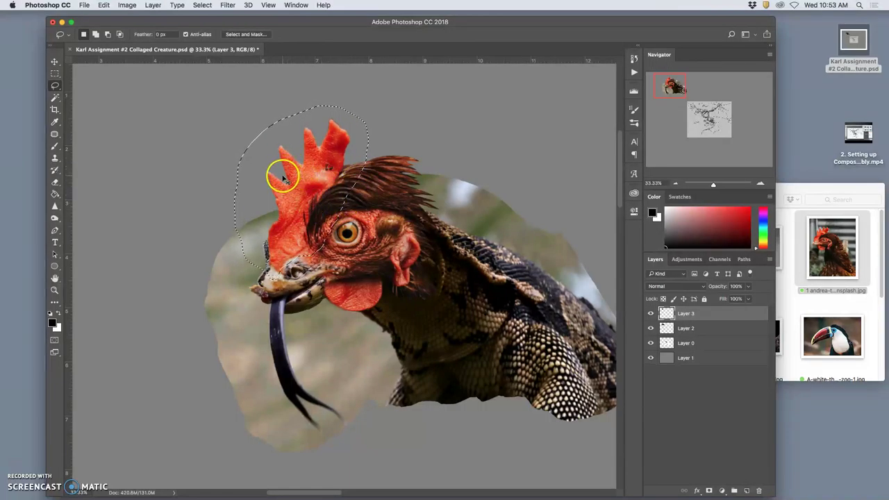
Warp the selected comb backward and slightly down so its front edge follows the lizard's head, and clear the selection.
{"action": "key", "text": "super+t"}
{"action": "right_click", "coordinate": [275, 179]}
{"action": "left_click", "coordinate": [295, 227]}
{"action": "left_click_drag", "start_coordinate": [241, 149], "coordinate": [259, 154]}
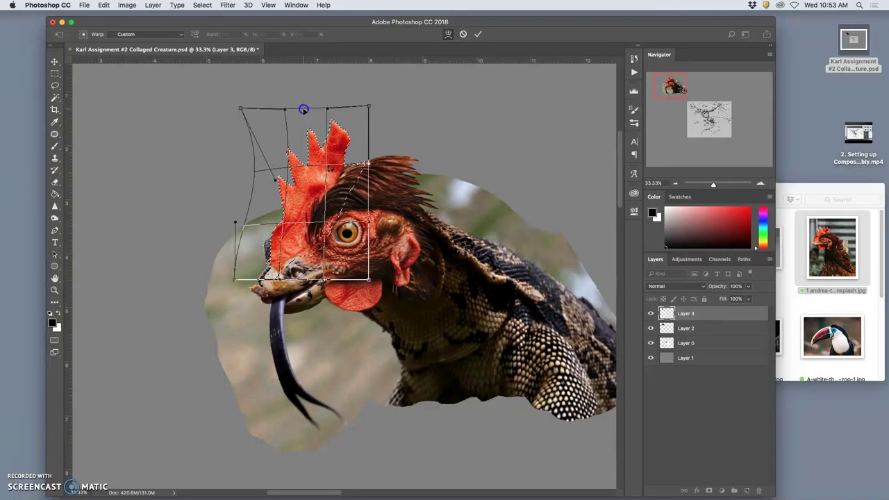
{"action": "left_click_drag", "start_coordinate": [303, 109], "coordinate": [281, 124]}
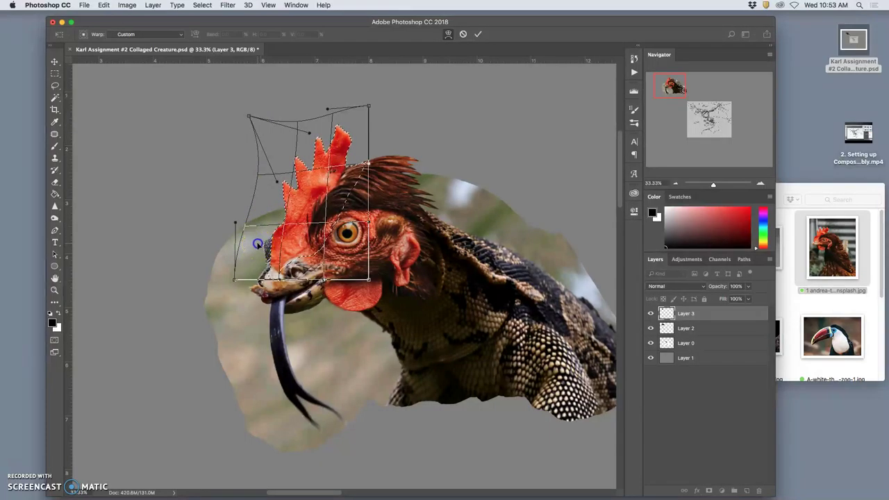
{"action": "key", "text": "Return"}
{"action": "key", "text": "l"}
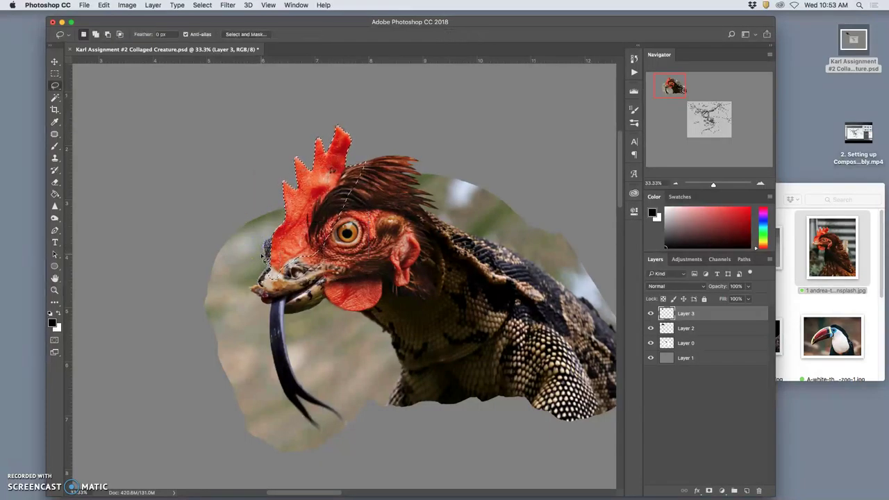
{"action": "left_click", "coordinate": [265, 250]}
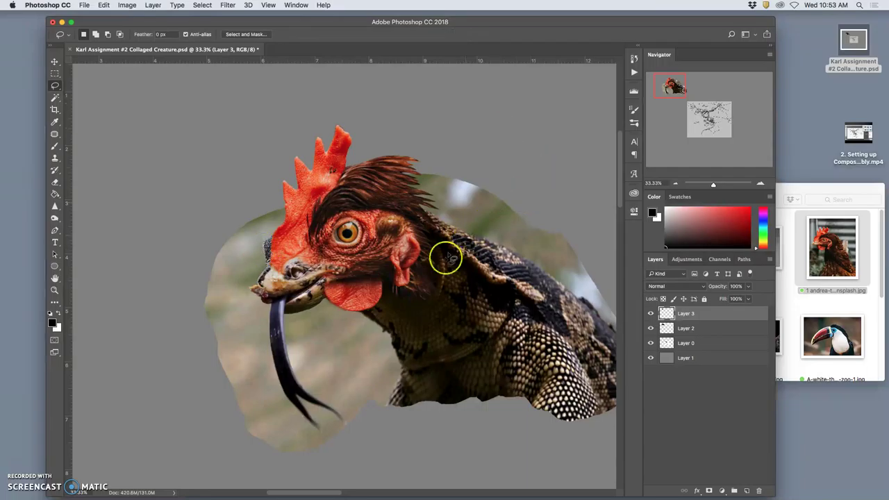
Erase the remaining beak edges around the snout and mouth corner at 50% Eraser opacity to blend them into the lizard's scales.
{"action": "left_click", "coordinate": [55, 183]}
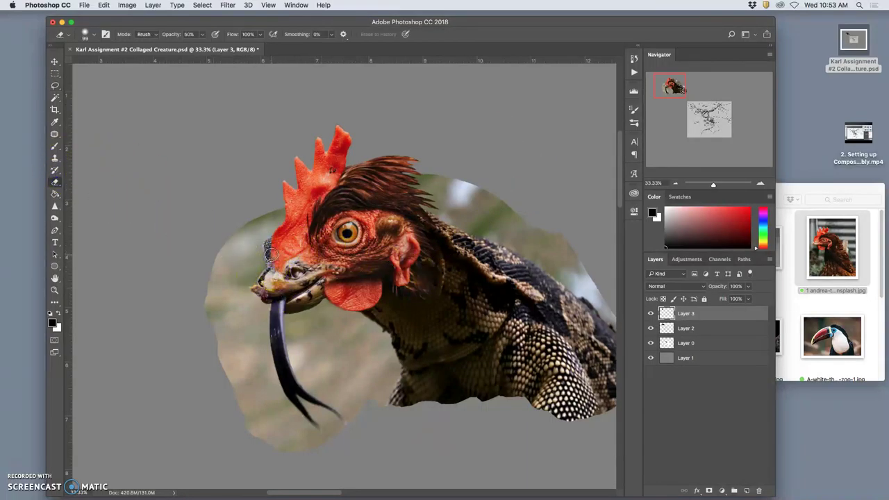
{"action": "left_click", "coordinate": [267, 269]}
{"action": "left_click", "coordinate": [269, 262]}
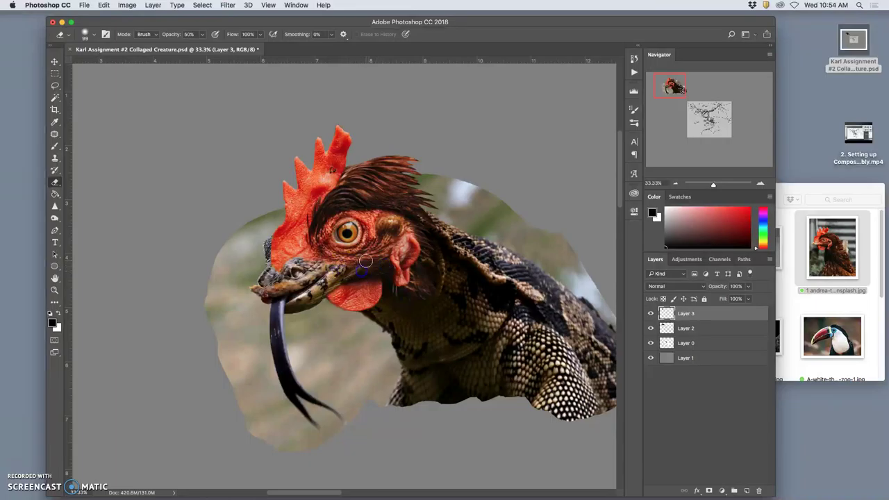
{"action": "mouse_move", "coordinate": [365, 261]}
{"action": "left_mouse_down"}
{"action": "mouse_move", "coordinate": [444, 312]}
{"action": "mouse_move", "coordinate": [437, 238]}
{"action": "mouse_move", "coordinate": [436, 264]}
{"action": "mouse_move", "coordinate": [359, 215]}
{"action": "left_mouse_up"}
Lower the Eraser opacity to 12% and soften the hen's feather edges where they meet the lizard's neck.
{"action": "left_click", "coordinate": [203, 34]}
{"action": "left_click", "coordinate": [400, 301]}
{"action": "left_click_drag", "start_coordinate": [391, 293], "coordinate": [387, 289]}
{"action": "left_click_drag", "start_coordinate": [422, 208], "coordinate": [441, 231]}
Brighten the hen's head on Layer 3 with a Levels adjustment, setting the midtone input level to 1.16.
{"action": "left_click", "coordinate": [129, 5]}
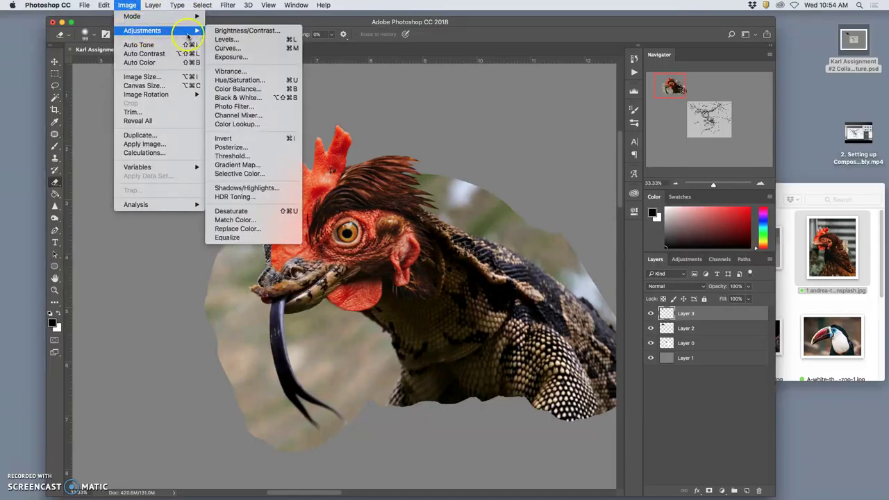
{"action": "left_click", "coordinate": [223, 40]}
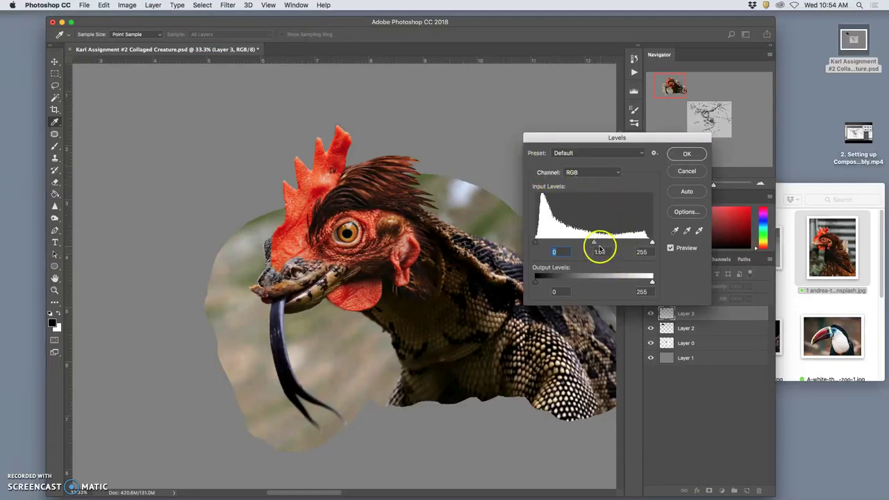
{"action": "left_click_drag", "start_coordinate": [594, 242], "coordinate": [587, 243]}
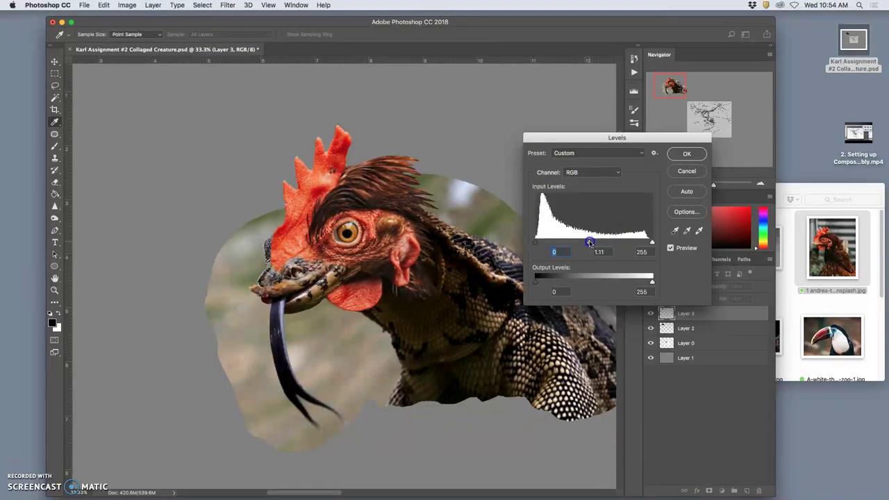
{"action": "left_click", "coordinate": [554, 250]}
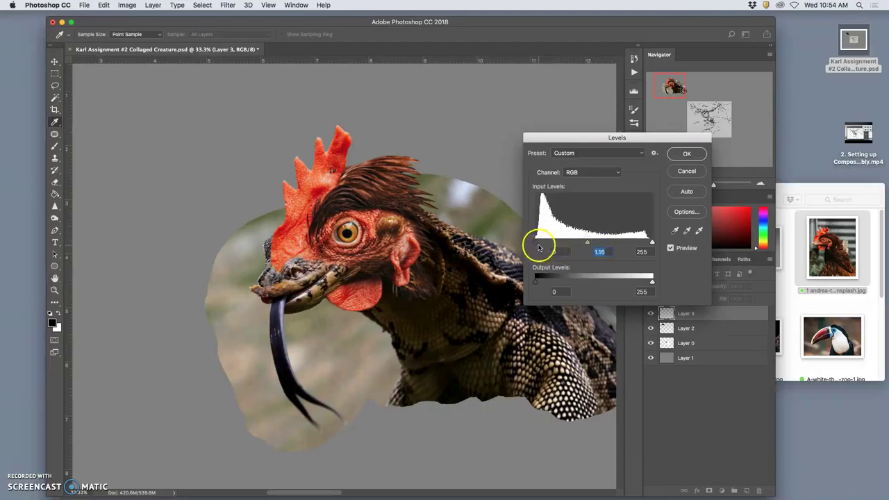
{"action": "left_click", "coordinate": [538, 244]}
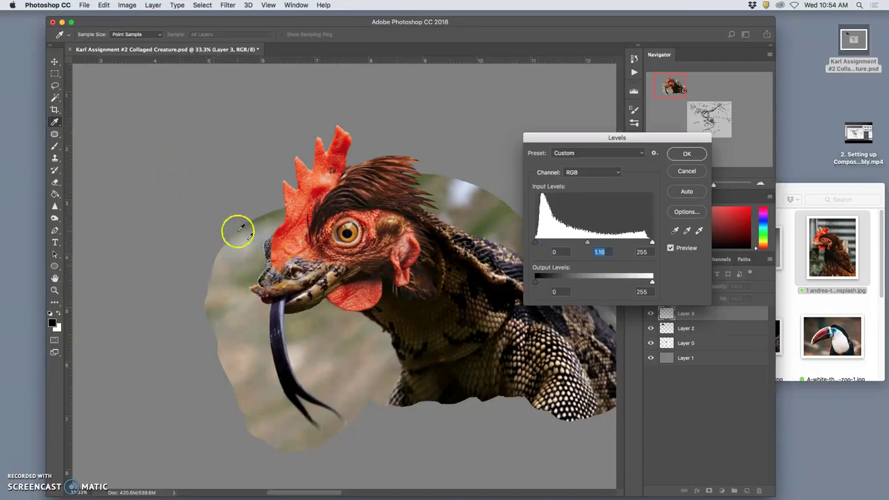
{"action": "left_click", "coordinate": [679, 155]}
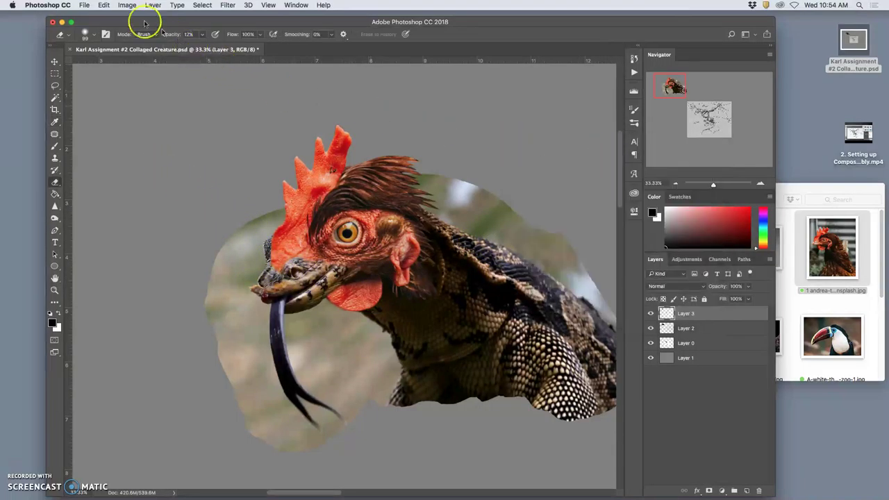
Apply Color Balance to Layer 3 with midtones at -35, +9 and +22, and adjust the shadows' yellow-blue and cyan-red balance.
{"action": "left_click", "coordinate": [127, 5]}
{"action": "mouse_move", "coordinate": [143, 31]}
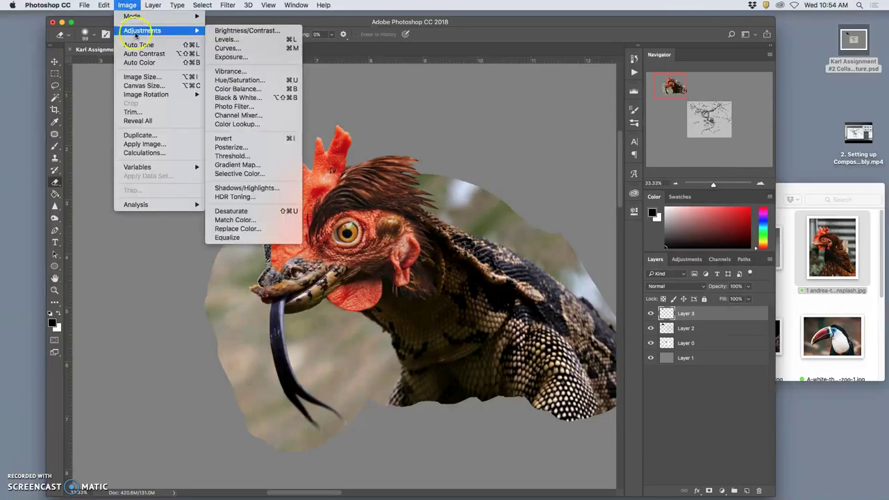
{"action": "left_click", "coordinate": [230, 89]}
{"action": "mouse_move", "coordinate": [504, 234]}
{"action": "left_mouse_down"}
{"action": "mouse_move", "coordinate": [491, 232]}
{"action": "mouse_move", "coordinate": [508, 255]}
{"action": "mouse_move", "coordinate": [506, 245]}
{"action": "left_mouse_up"}
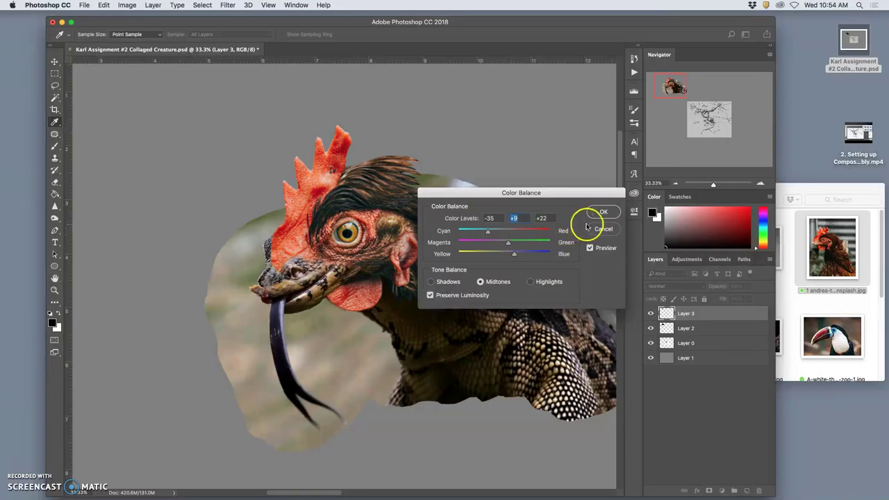
{"action": "left_click", "coordinate": [435, 282]}
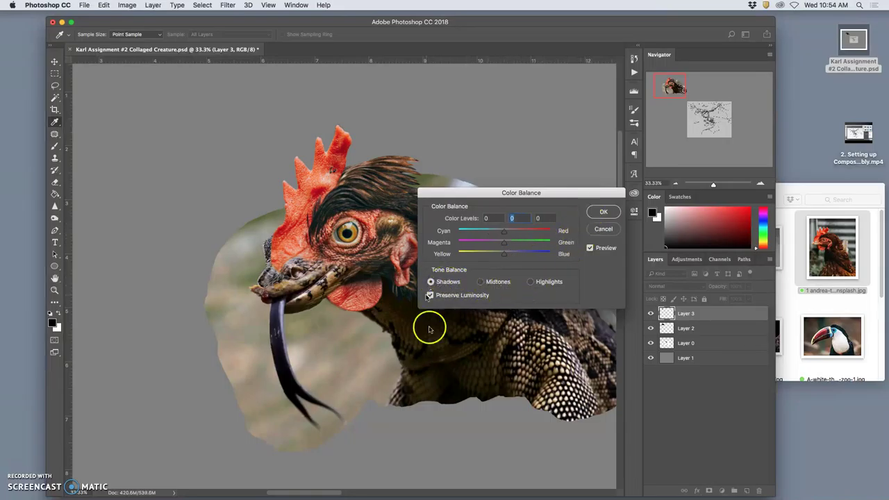
{"action": "left_click_drag", "start_coordinate": [506, 255], "coordinate": [514, 255]}
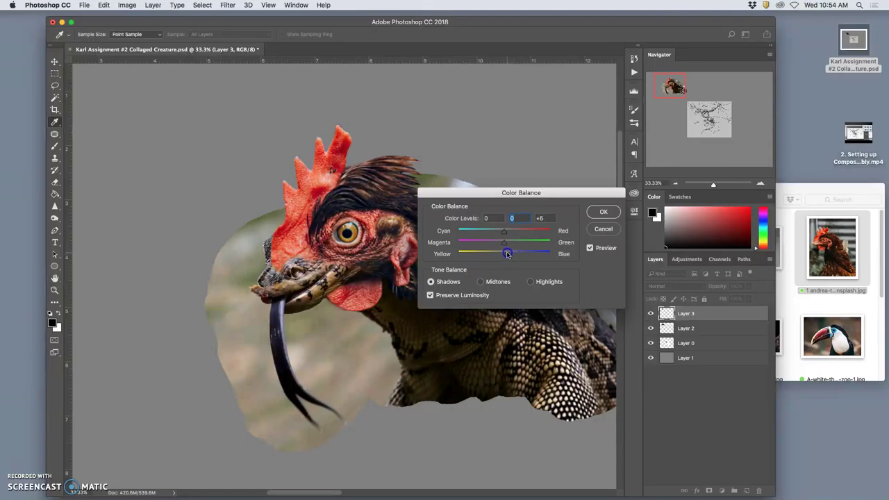
{"action": "left_click_drag", "start_coordinate": [504, 235], "coordinate": [509, 233]}
{"action": "left_click", "coordinate": [612, 211]}
{"action": "key", "text": "e"}
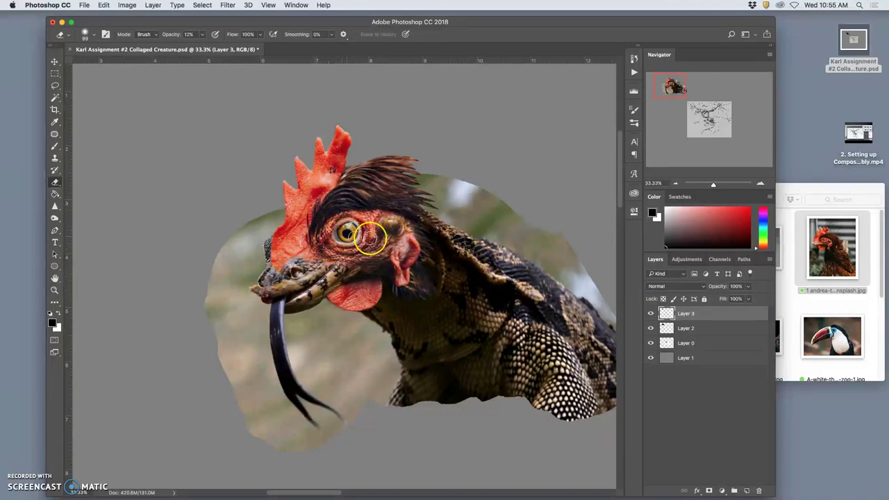
{"action": "left_click_drag", "start_coordinate": [455, 250], "coordinate": [458, 251]}
{"action": "mouse_move", "coordinate": [409, 136]}
{"action": "left_mouse_down"}
{"action": "mouse_move", "coordinate": [436, 180]}
{"action": "mouse_move", "coordinate": [457, 267]}
{"action": "mouse_move", "coordinate": [363, 243]}
{"action": "mouse_move", "coordinate": [386, 189]}
{"action": "mouse_move", "coordinate": [307, 265]}
{"action": "mouse_move", "coordinate": [308, 255]}
{"action": "mouse_move", "coordinate": [290, 371]}
{"action": "left_mouse_up"}
Darken the hen's comb and forehead using the Burn tool on midtones at 13% exposure.
{"action": "left_click", "coordinate": [55, 218]}
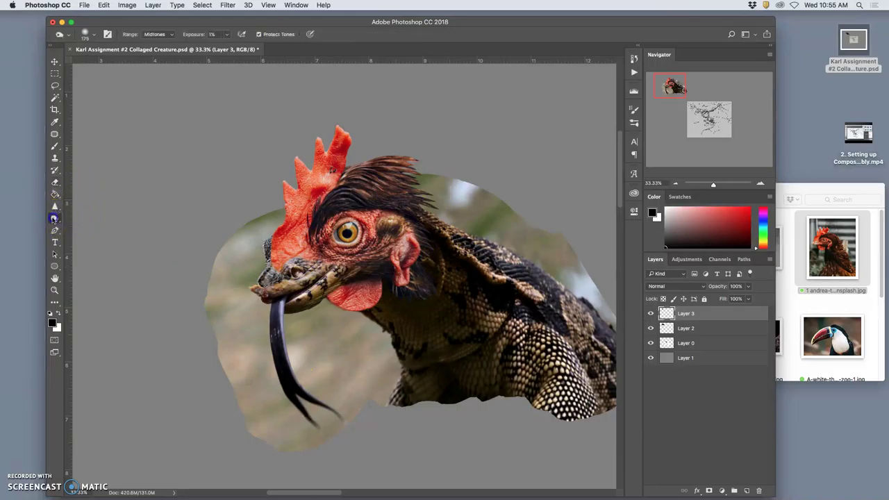
{"action": "right_click", "coordinate": [55, 218]}
{"action": "left_click", "coordinate": [100, 218]}
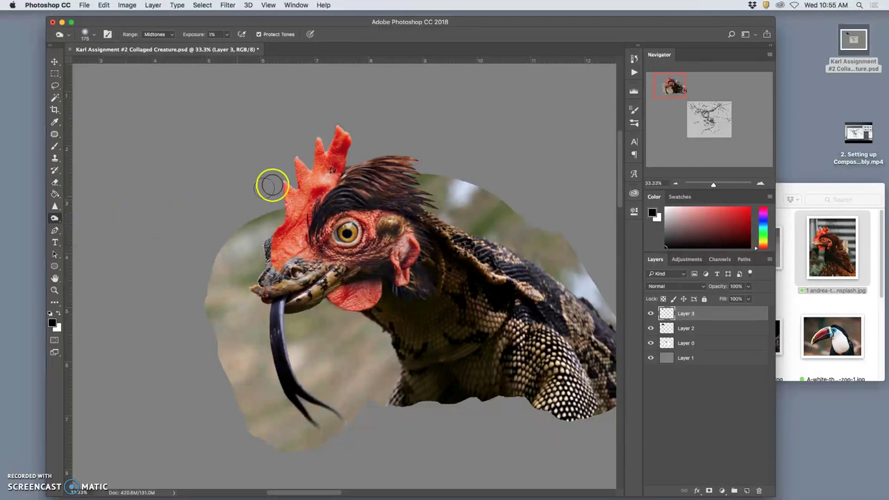
{"action": "left_click", "coordinate": [228, 34]}
{"action": "left_click_drag", "start_coordinate": [232, 47], "coordinate": [233, 46]}
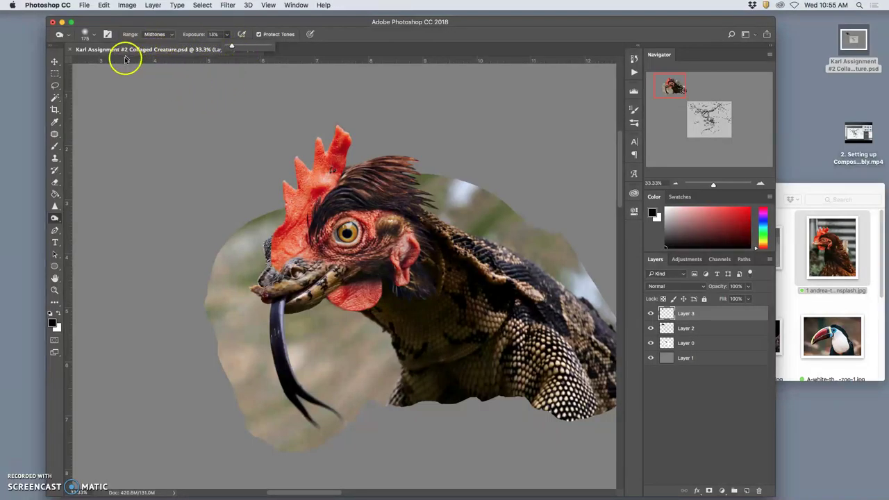
{"action": "mouse_move", "coordinate": [303, 168]}
{"action": "left_mouse_down"}
{"action": "mouse_move", "coordinate": [296, 150]}
{"action": "mouse_move", "coordinate": [261, 263]}
{"action": "left_mouse_up"}
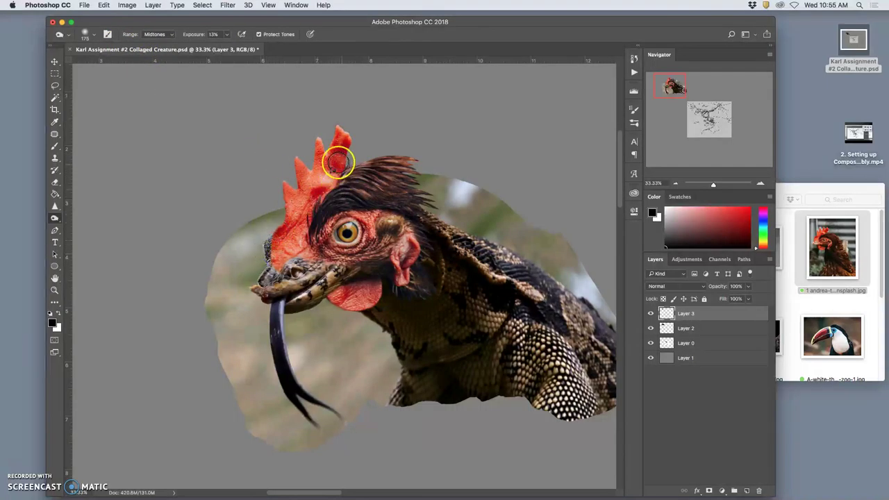
{"action": "mouse_move", "coordinate": [336, 161]}
{"action": "left_mouse_down"}
{"action": "mouse_move", "coordinate": [316, 146]}
{"action": "mouse_move", "coordinate": [350, 127]}
{"action": "mouse_move", "coordinate": [340, 165]}
{"action": "mouse_move", "coordinate": [293, 223]}
{"action": "mouse_move", "coordinate": [293, 233]}
{"action": "mouse_move", "coordinate": [302, 224]}
{"action": "mouse_move", "coordinate": [290, 242]}
{"action": "mouse_move", "coordinate": [305, 228]}
{"action": "mouse_move", "coordinate": [301, 241]}
{"action": "mouse_move", "coordinate": [280, 258]}
{"action": "mouse_move", "coordinate": [313, 237]}
{"action": "left_mouse_up"}
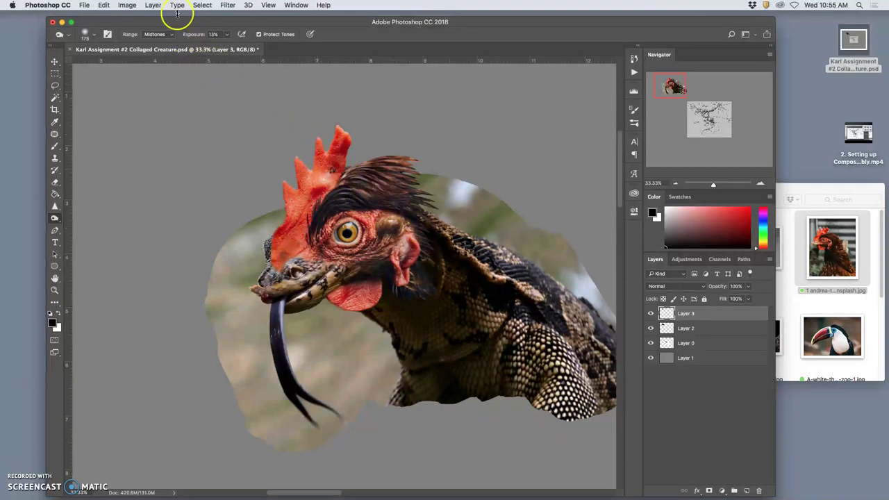
Apply Hue/Saturation to Layer 3 with hue +12, saturation -24 and lightness -1, and compare the head with the layer hidden and shown.
{"action": "left_click", "coordinate": [127, 5]}
{"action": "mouse_move", "coordinate": [142, 31]}
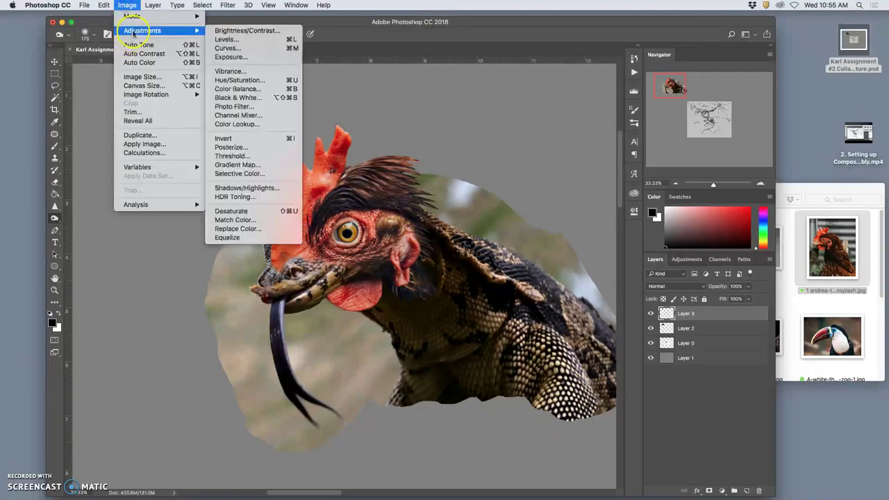
{"action": "left_click", "coordinate": [229, 81]}
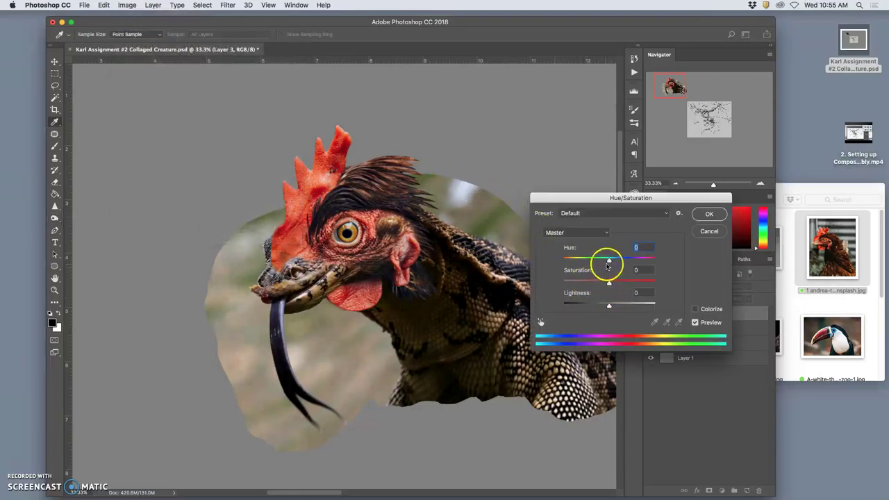
{"action": "mouse_move", "coordinate": [609, 261]}
{"action": "left_mouse_down"}
{"action": "mouse_move", "coordinate": [595, 262]}
{"action": "mouse_move", "coordinate": [625, 262]}
{"action": "mouse_move", "coordinate": [614, 259]}
{"action": "left_mouse_up"}
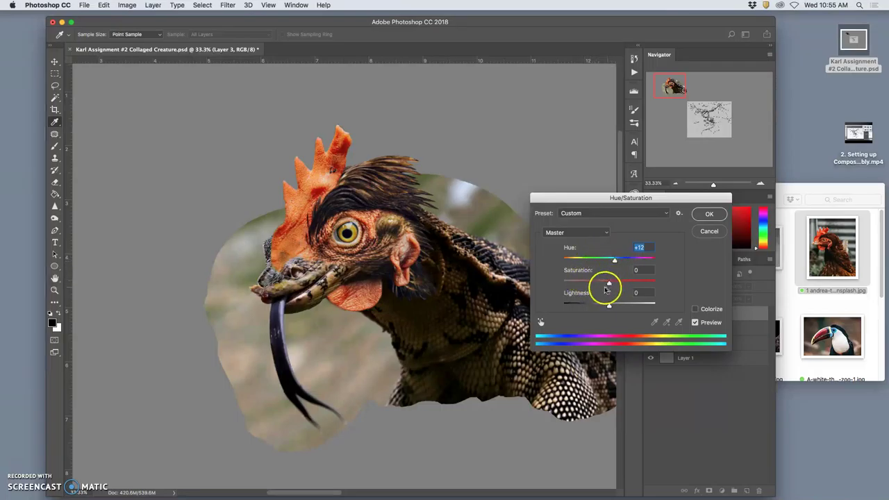
{"action": "left_click_drag", "start_coordinate": [609, 284], "coordinate": [592, 285]}
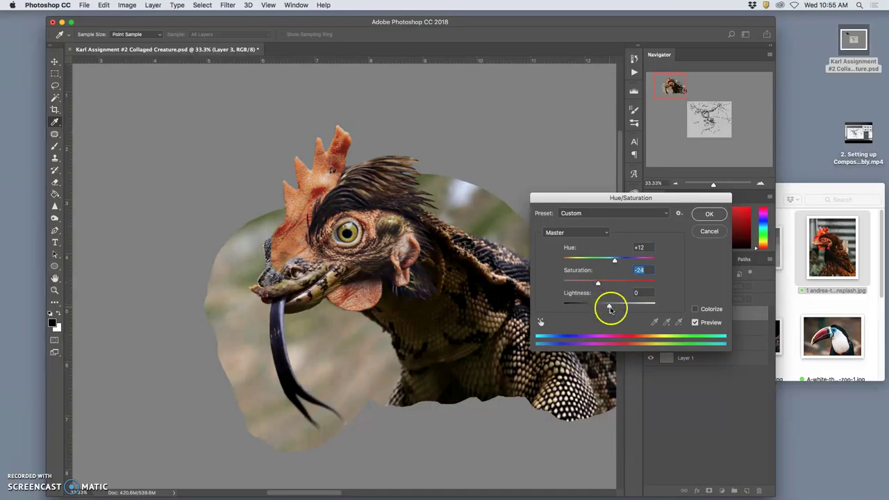
{"action": "left_click_drag", "start_coordinate": [609, 305], "coordinate": [610, 305]}
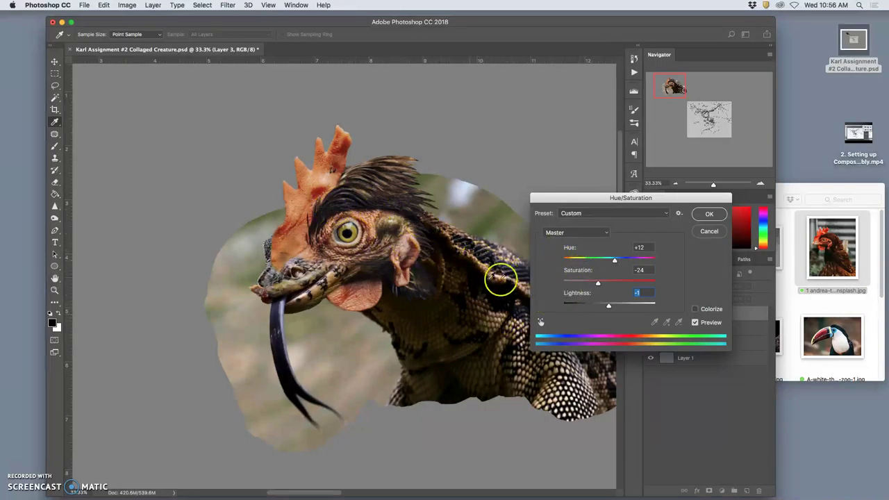
{"action": "left_click", "coordinate": [709, 214]}
{"action": "key", "text": "o"}
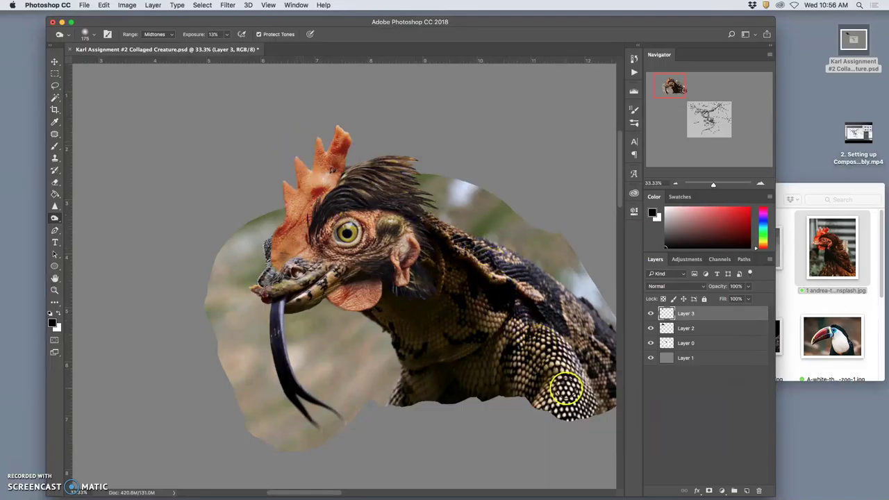
{"action": "left_click", "coordinate": [651, 314]}
{"action": "left_click", "coordinate": [651, 314]}
{"action": "left_click", "coordinate": [650, 314]}
{"action": "left_click", "coordinate": [650, 314]}
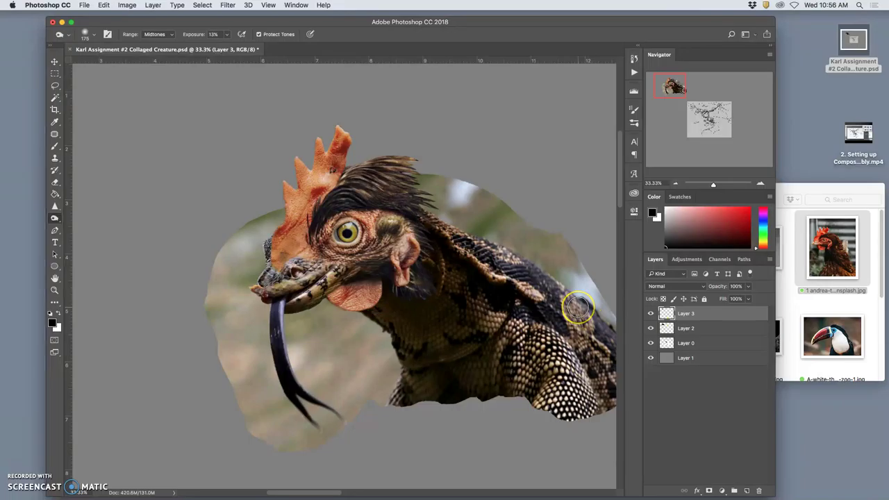
Place the image 1 7gala.jpg from the lizard head folder into the collage document.
{"action": "left_click", "coordinate": [795, 305]}
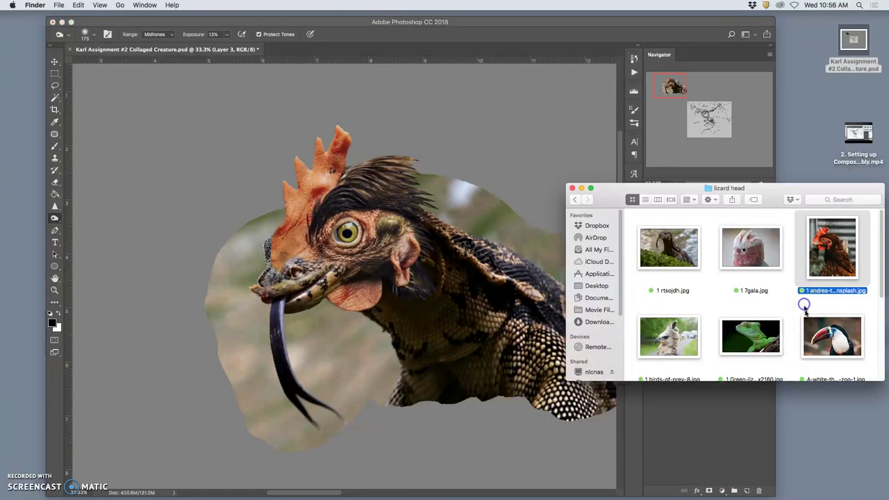
{"action": "left_click", "coordinate": [754, 256]}
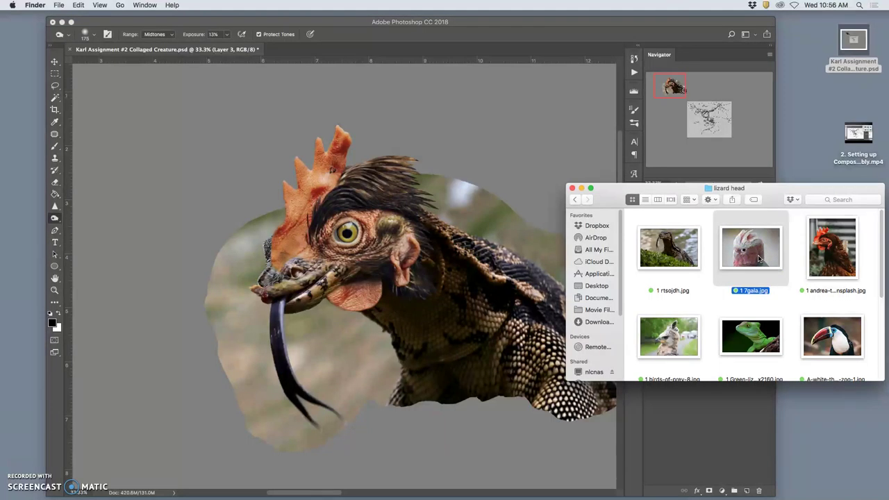
{"action": "left_click_drag", "start_coordinate": [758, 259], "coordinate": [504, 202]}
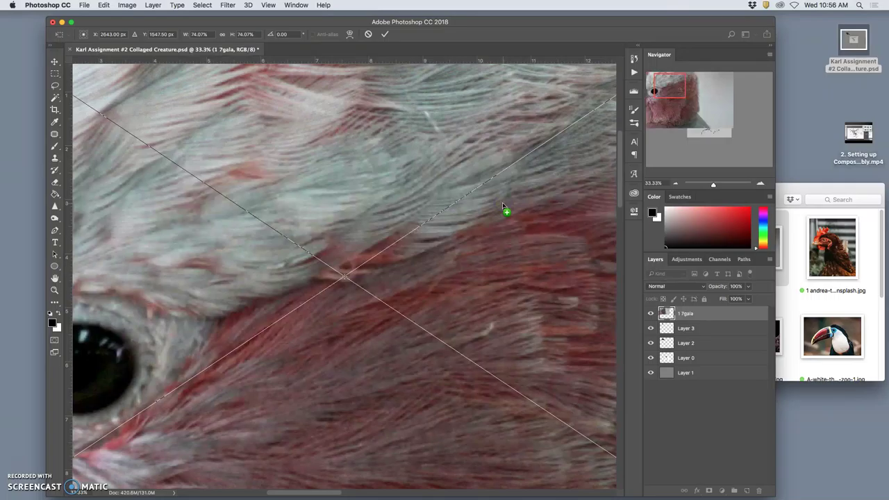
{"action": "scroll", "coordinate": [504, 206], "scroll_direction": "down", "scroll_amount": 10}
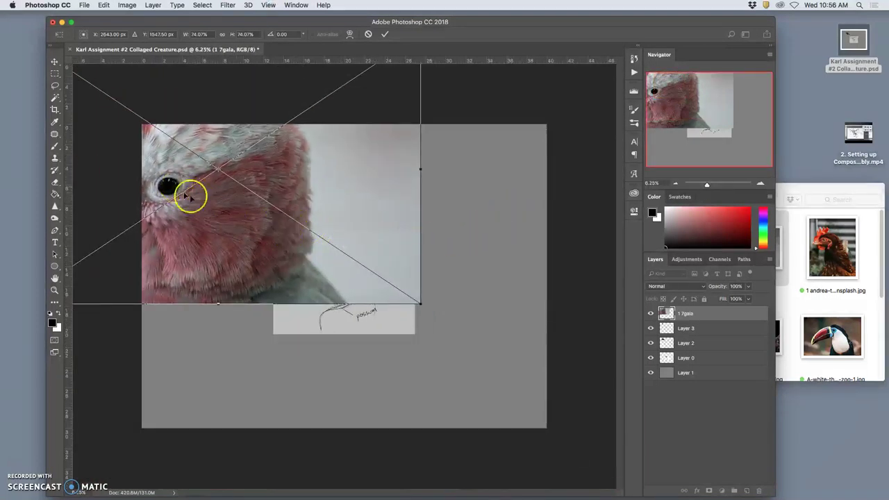
Shrink the placed galah image, tilt it slightly clockwise, and commit it beside the hen-lizard head above the sketch.
{"action": "left_click_drag", "start_coordinate": [206, 209], "coordinate": [213, 212]}
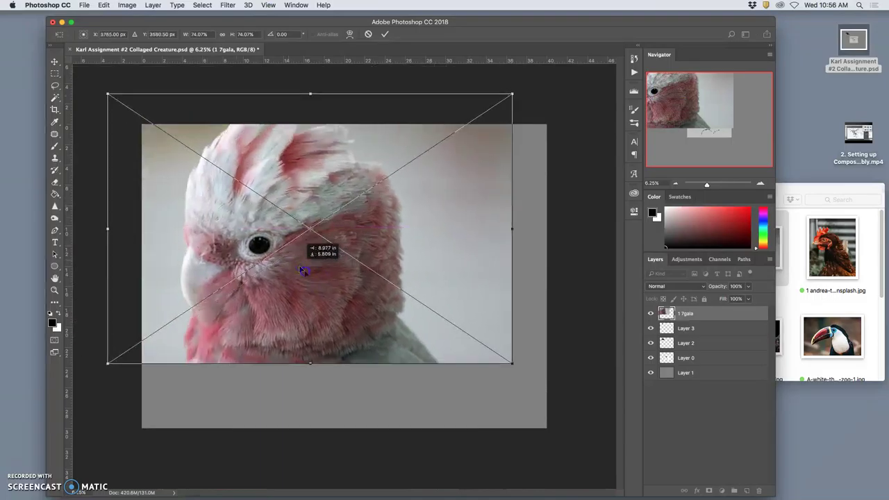
{"action": "left_click_drag", "start_coordinate": [304, 270], "coordinate": [320, 293]}
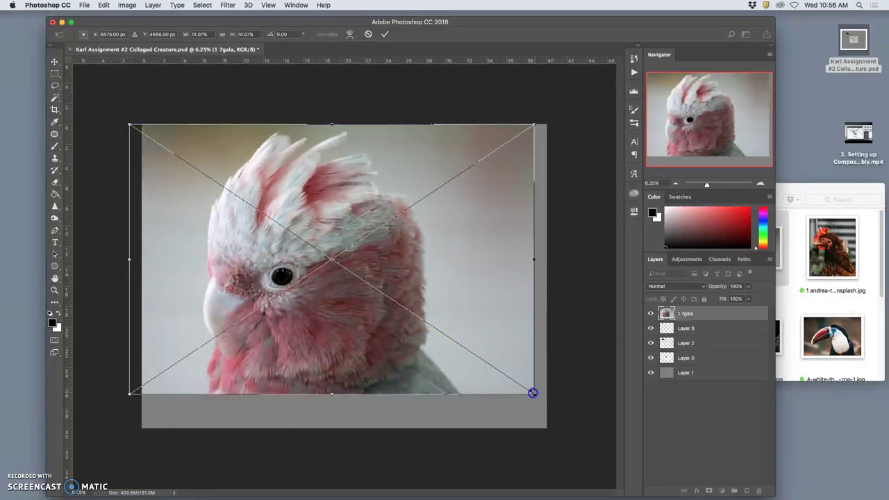
{"action": "left_click_drag", "start_coordinate": [530, 392], "coordinate": [291, 253]}
{"action": "left_click_drag", "start_coordinate": [240, 208], "coordinate": [412, 255]}
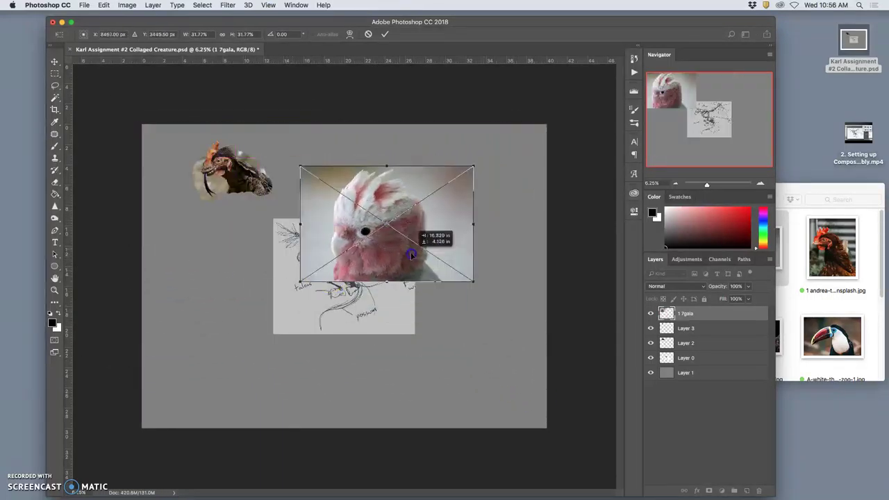
{"action": "left_click_drag", "start_coordinate": [474, 281], "coordinate": [313, 200]}
{"action": "key", "text": "Return"}
{"action": "key", "text": "o"}
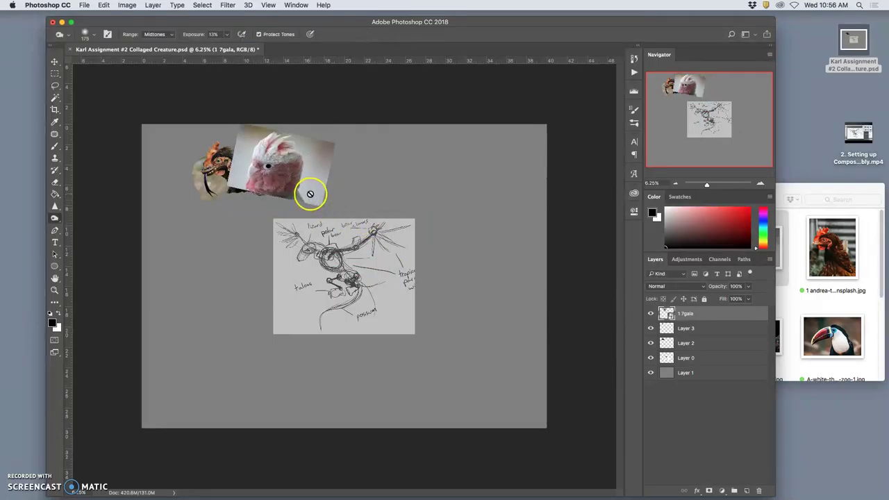
Copy a loose lasso selection around the galah's head to a new layer and delete the 1 7gala layer.
{"action": "key", "text": "super+equal"}
{"action": "key", "text": "super+equal"}
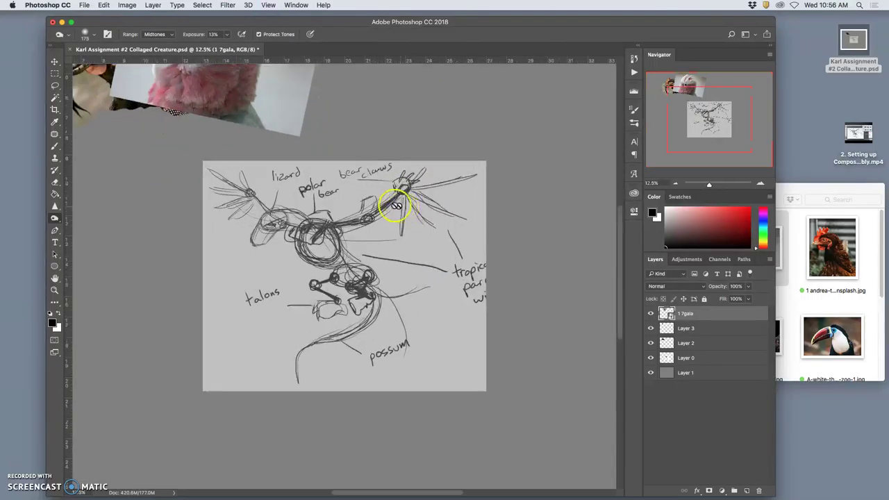
{"action": "left_click_drag", "start_coordinate": [292, 160], "coordinate": [393, 351]}
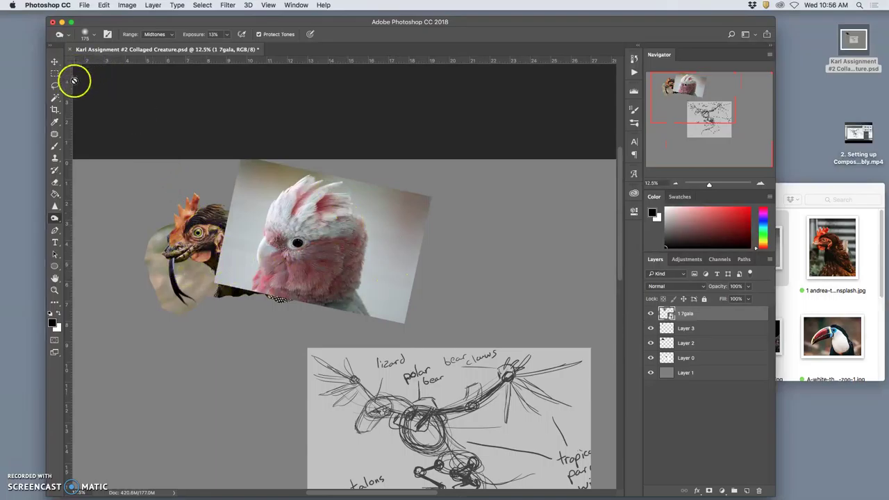
{"action": "left_click", "coordinate": [54, 86]}
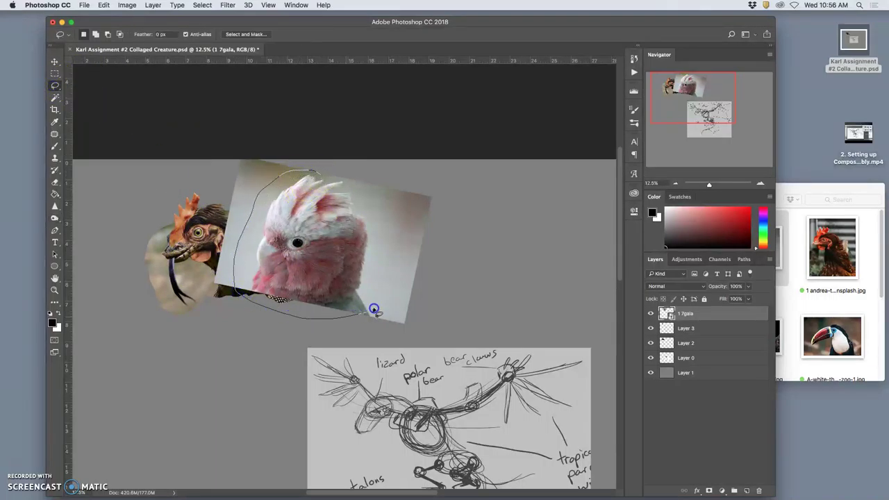
{"action": "left_click_drag", "start_coordinate": [324, 173], "coordinate": [322, 172]}
{"action": "key", "text": "ctrl+j"}
{"action": "left_click", "coordinate": [715, 331]}
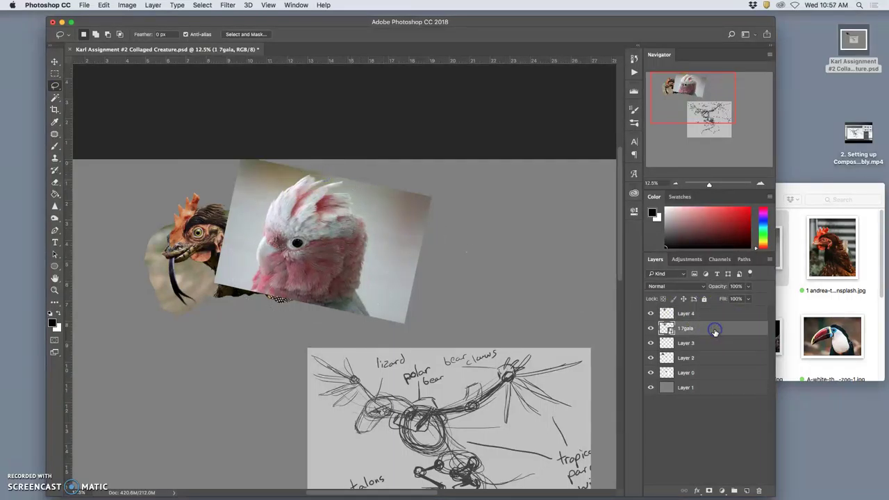
{"action": "key", "text": "Delete"}
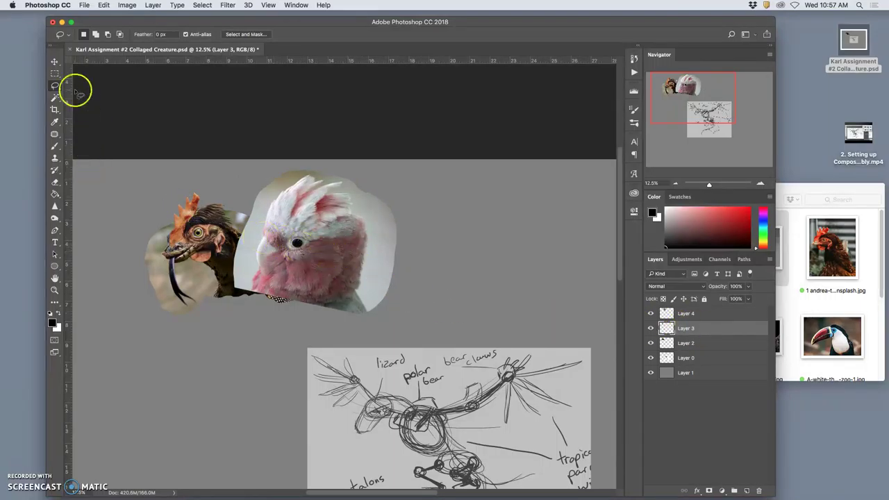
Move the galah cutout on Layer 4 over the hen's head and place its layer beneath Layer 3.
{"action": "left_click", "coordinate": [54, 61]}
{"action": "left_click_drag", "start_coordinate": [308, 229], "coordinate": [227, 223]}
{"action": "left_click", "coordinate": [687, 316]}
{"action": "left_click_drag", "start_coordinate": [687, 316], "coordinate": [688, 335]}
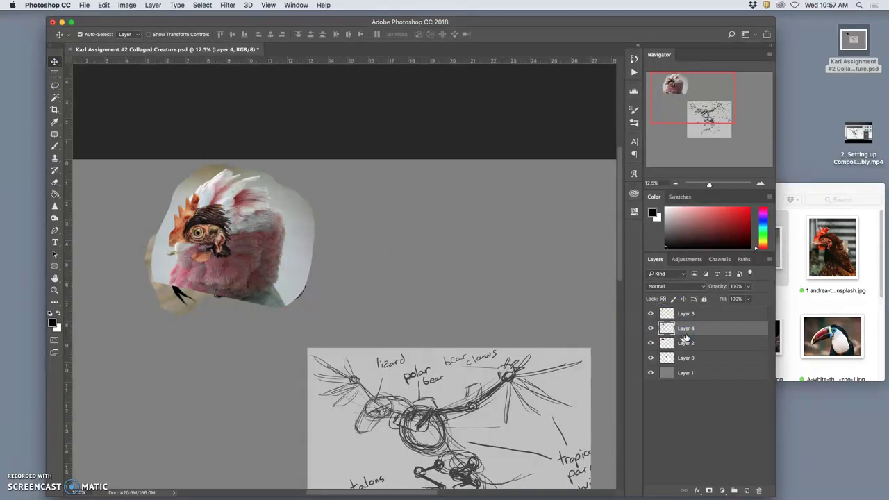
Scale down the galah cutout on Layer 4 so it fits behind the hen's head over the lizard's neck.
{"action": "key", "text": "ctrl+t"}
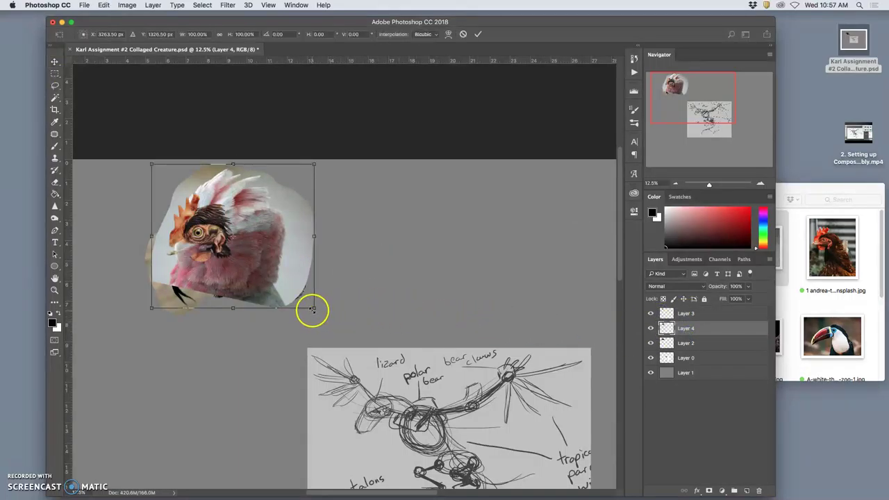
{"action": "left_click_drag", "start_coordinate": [313, 309], "coordinate": [254, 255]}
{"action": "left_click_drag", "start_coordinate": [185, 282], "coordinate": [173, 288]}
{"action": "key", "text": "Return"}
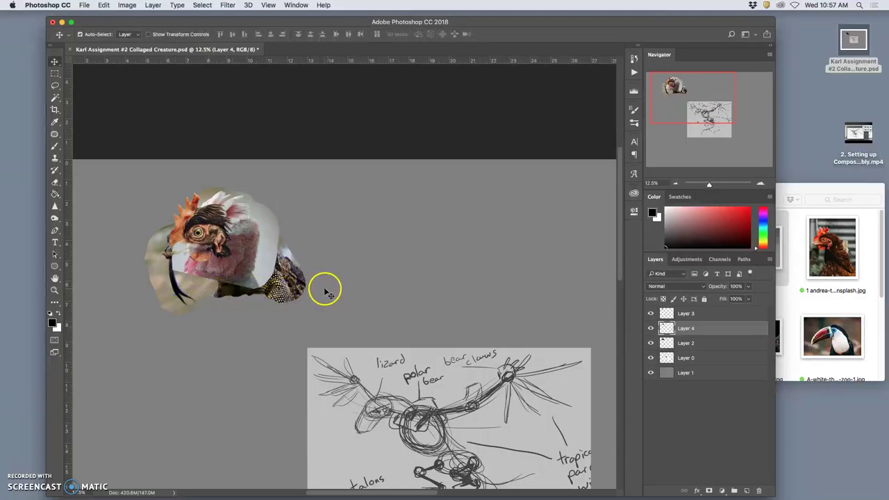
Darken the galah on Layer 4 with a Levels adjustment, setting the shadow input to 16 and the midtone input to 0.69.
{"action": "scroll", "coordinate": [320, 287], "scroll_direction": "left", "scroll_amount": 1}
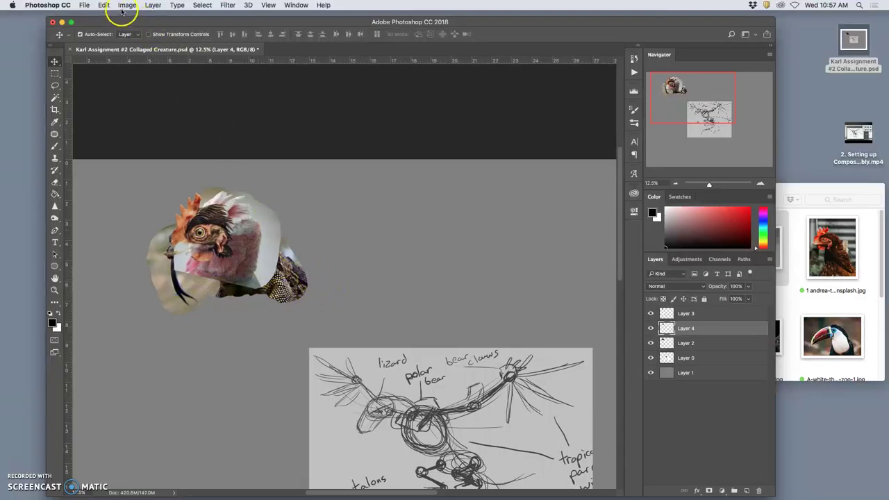
{"action": "key", "text": "super+="}
{"action": "key", "text": "super+="}
{"action": "scroll", "coordinate": [184, 143], "scroll_direction": "left", "scroll_amount": 3}
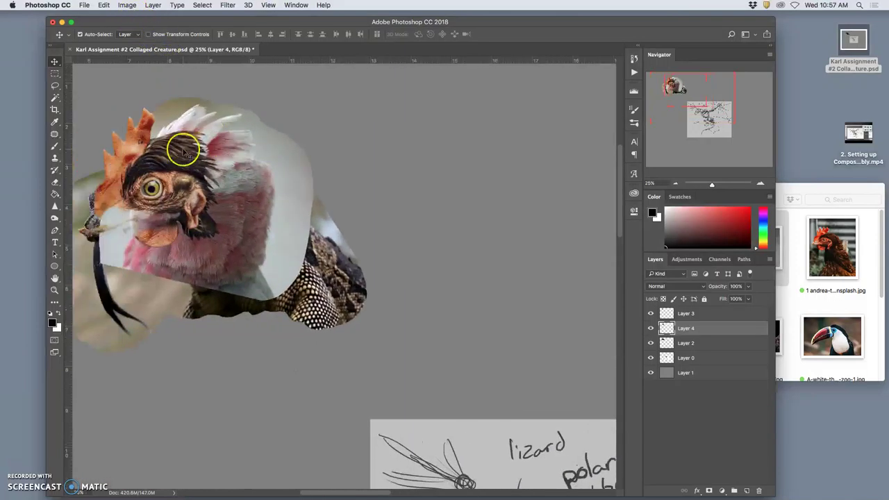
{"action": "key", "text": "super+="}
{"action": "scroll", "coordinate": [187, 154], "scroll_direction": "left", "scroll_amount": 5}
{"action": "scroll", "coordinate": [185, 155], "scroll_direction": "up", "scroll_amount": 3}
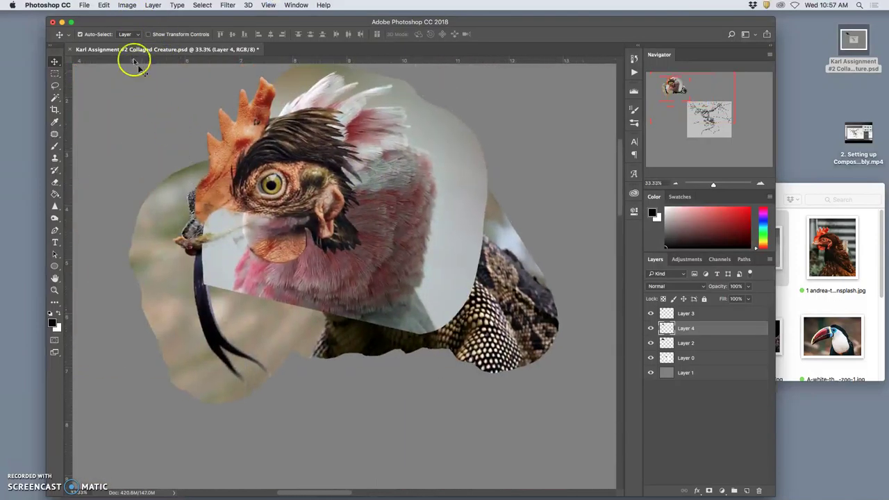
{"action": "left_click", "coordinate": [127, 7]}
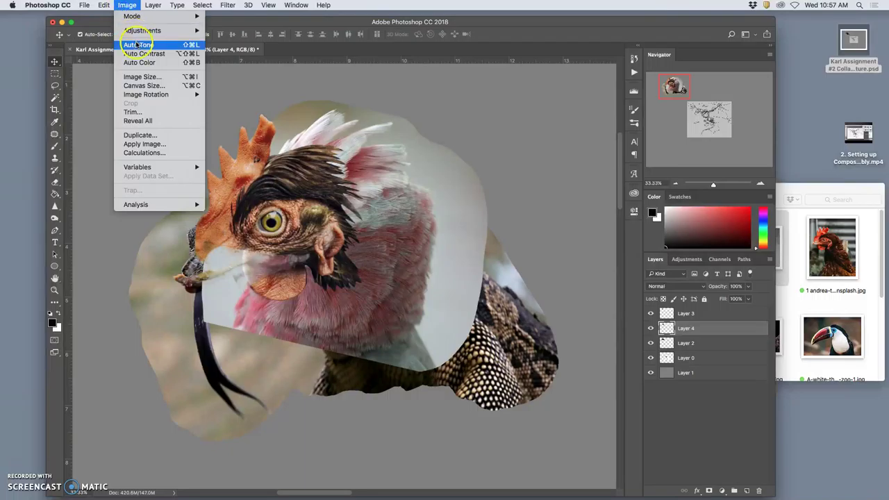
{"action": "mouse_move", "coordinate": [163, 31]}
{"action": "left_click", "coordinate": [232, 40]}
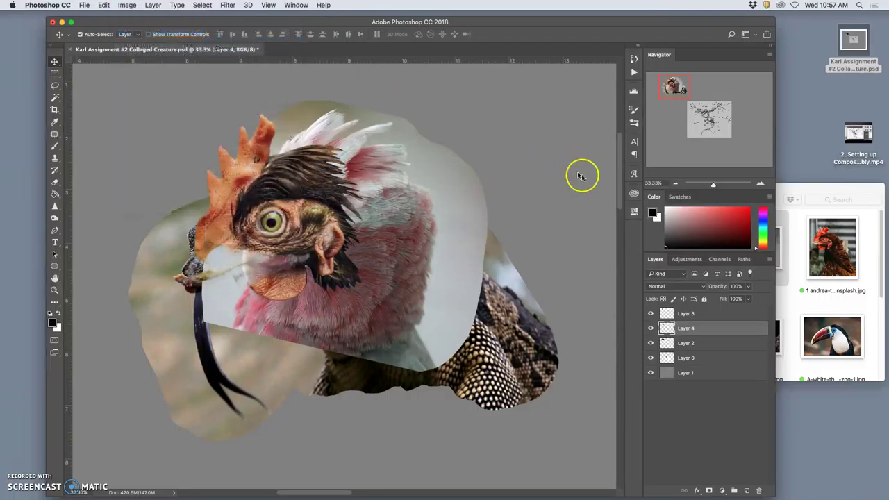
{"action": "left_click_drag", "start_coordinate": [593, 245], "coordinate": [608, 242]}
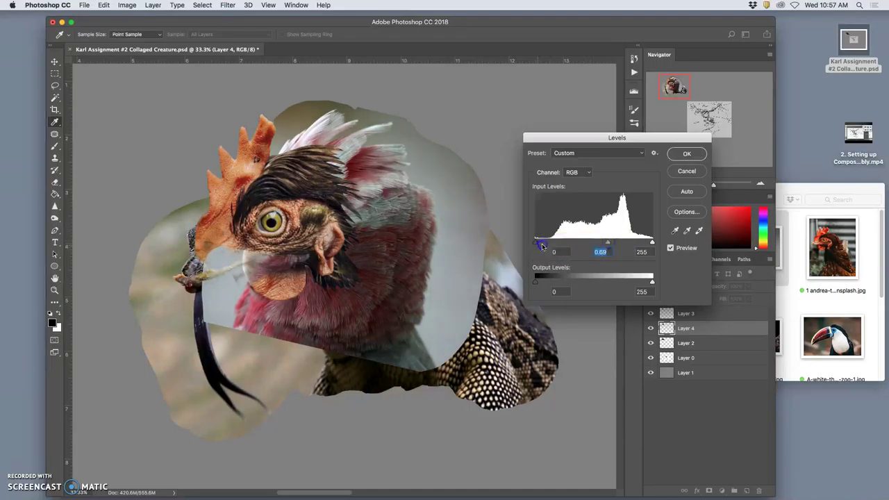
{"action": "left_click_drag", "start_coordinate": [547, 246], "coordinate": [543, 245]}
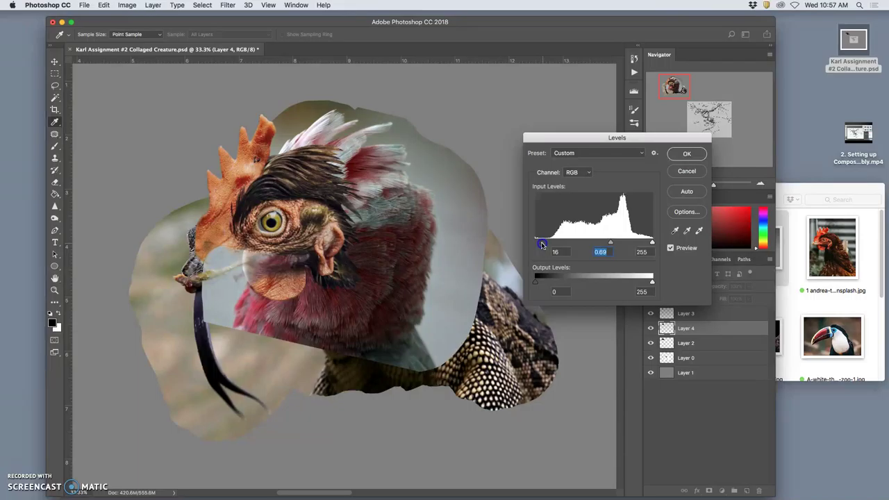
{"action": "left_click", "coordinate": [686, 153]}
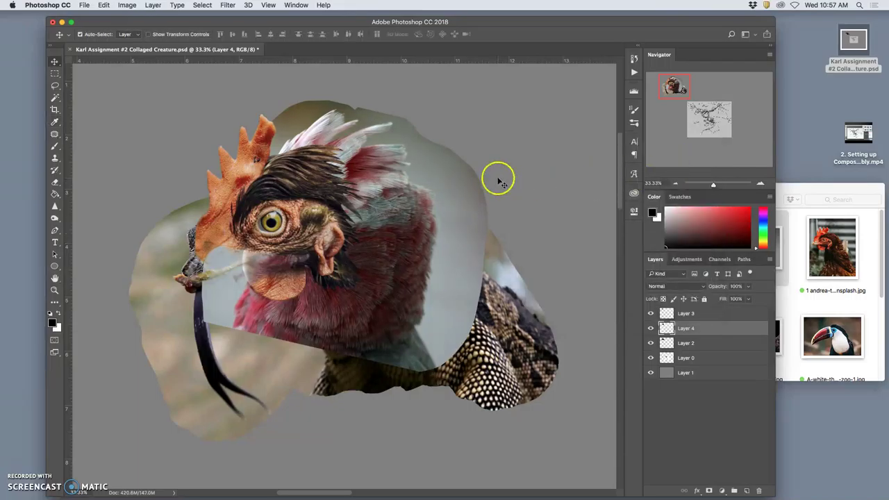
Select the blurred background above and behind the galah's crest on Layer 4 with the Magic Wand at tolerance 32 and delete it.
{"action": "left_click", "coordinate": [55, 97]}
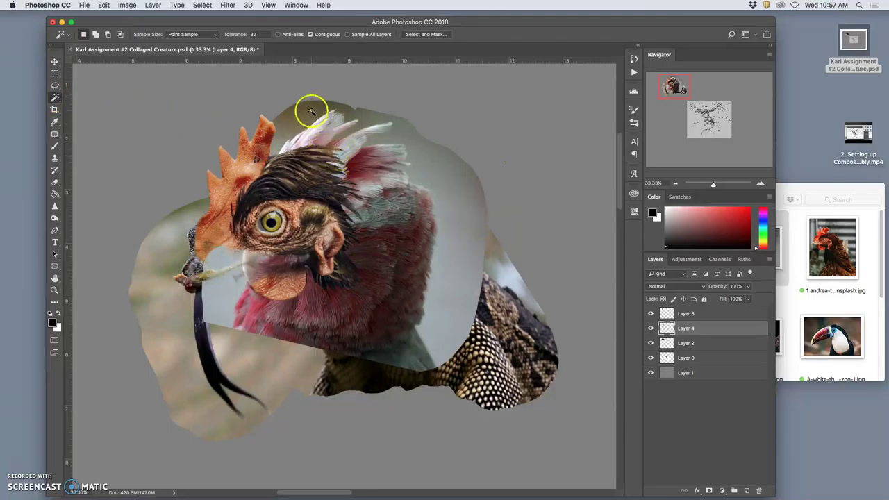
{"action": "left_click", "coordinate": [272, 154]}
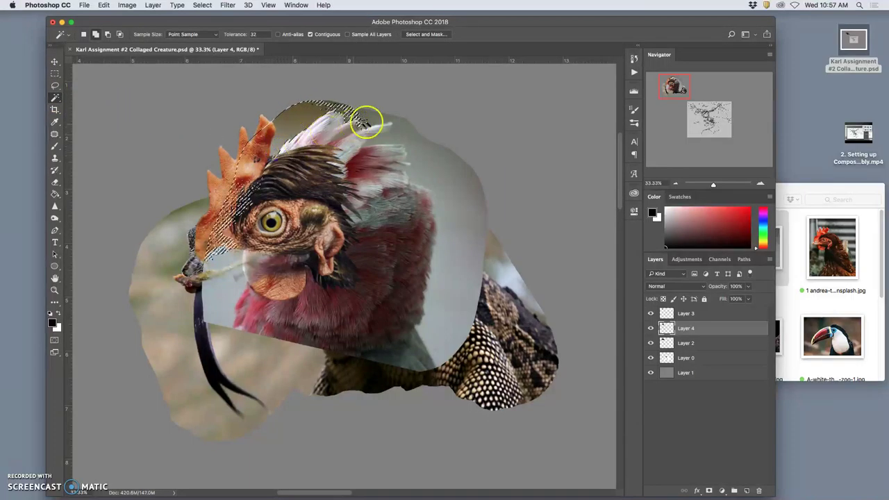
{"action": "left_click", "coordinate": [367, 118], "text": "shift"}
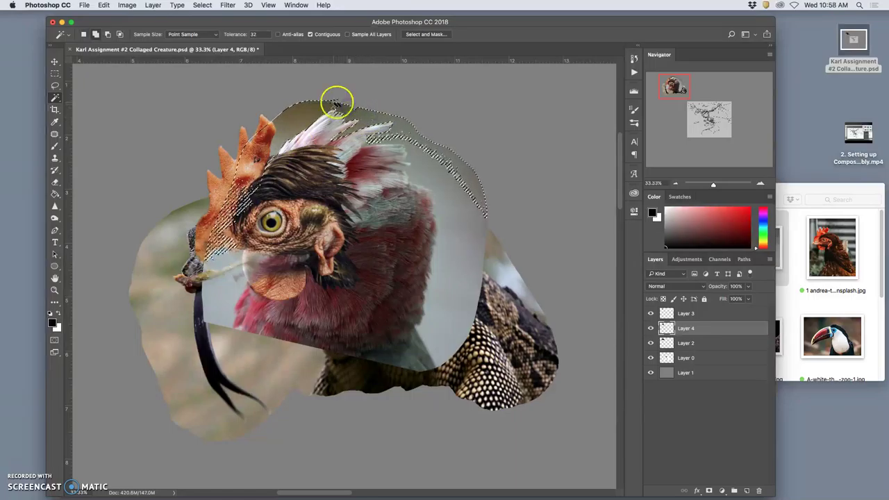
{"action": "left_click", "coordinate": [413, 149], "text": "shift"}
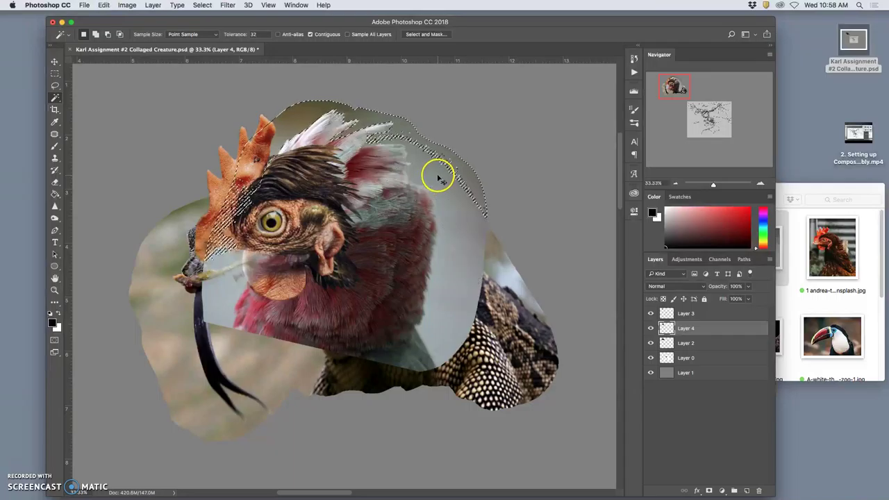
{"action": "left_click", "coordinate": [441, 336], "text": "shift"}
{"action": "left_click", "coordinate": [484, 233], "text": "shift"}
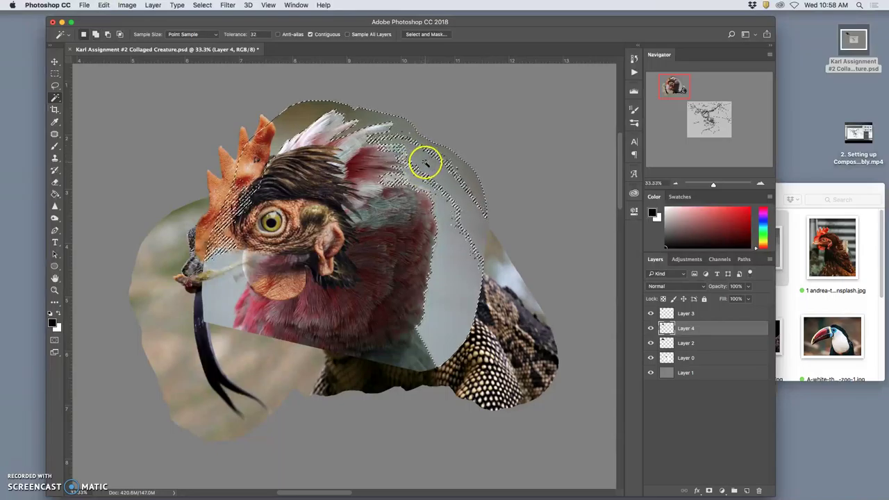
{"action": "left_click", "coordinate": [421, 157], "text": "shift"}
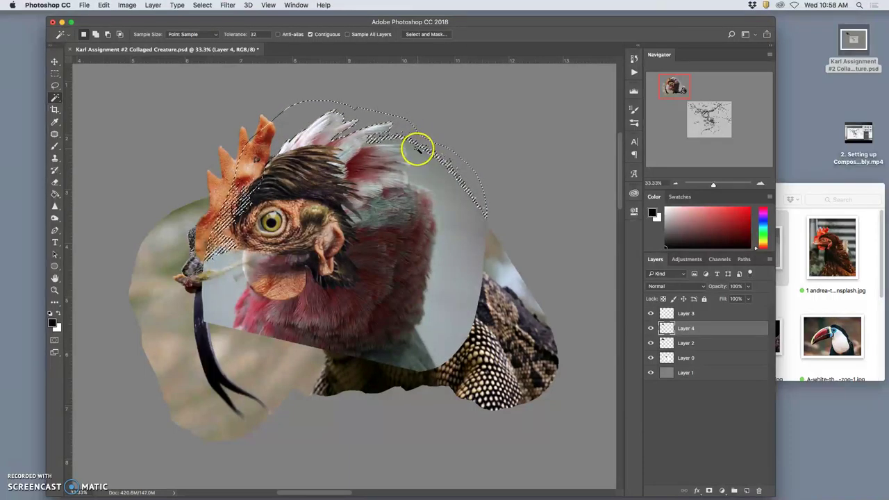
Select the next background strip behind the galah's crest, subtract the feather tips from the selection with the Lasso, and delete the strip.
{"action": "key", "text": "super+equal"}
{"action": "left_click_drag", "start_coordinate": [449, 159], "coordinate": [364, 278]}
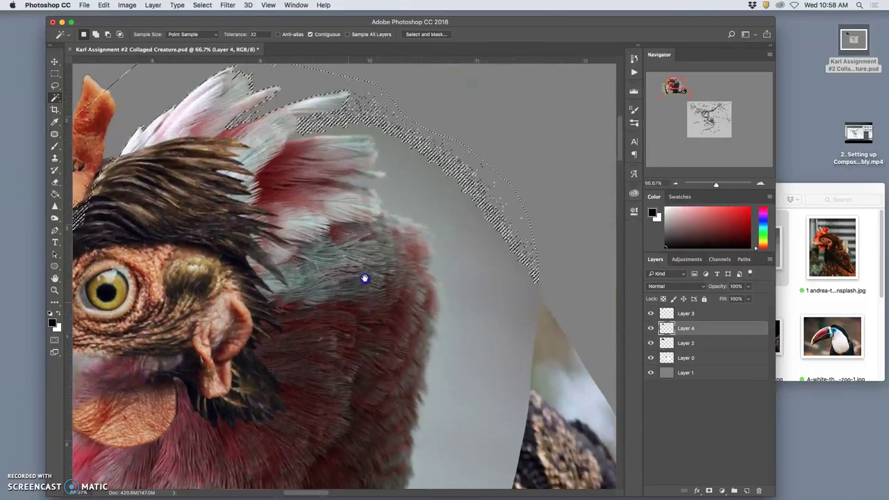
{"action": "left_click", "coordinate": [381, 137]}
{"action": "left_click", "coordinate": [365, 127]}
{"action": "left_click", "coordinate": [392, 125]}
{"action": "left_click", "coordinate": [55, 85]}
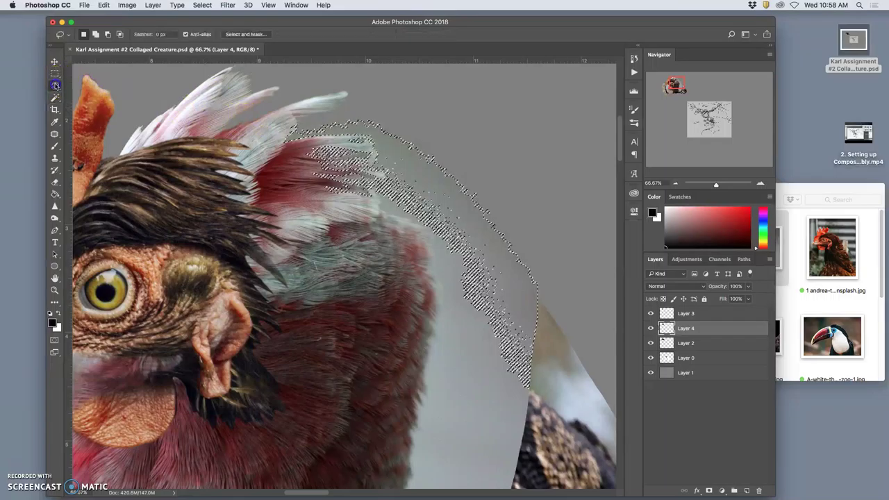
{"action": "mouse_move", "coordinate": [340, 141]}
{"action": "left_mouse_down"}
{"action": "mouse_move", "coordinate": [357, 143]}
{"action": "mouse_move", "coordinate": [361, 168]}
{"action": "mouse_move", "coordinate": [370, 149]}
{"action": "left_mouse_up"}
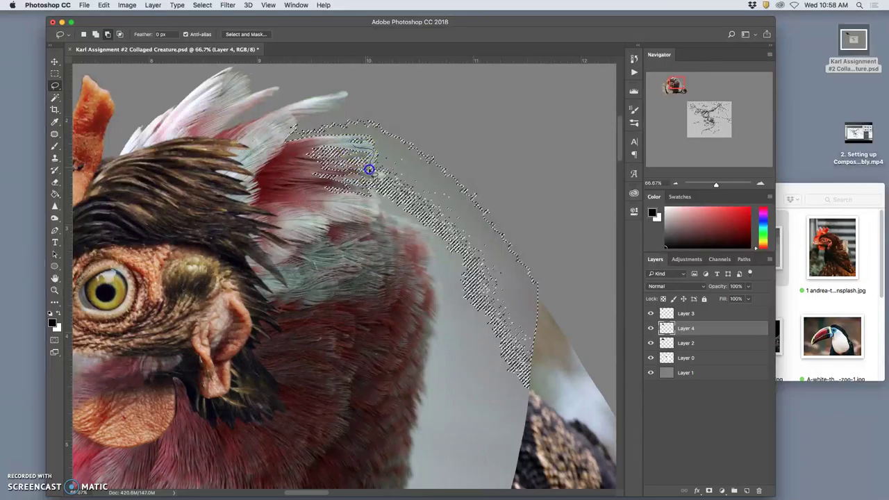
{"action": "left_click_drag", "start_coordinate": [372, 186], "coordinate": [374, 192]}
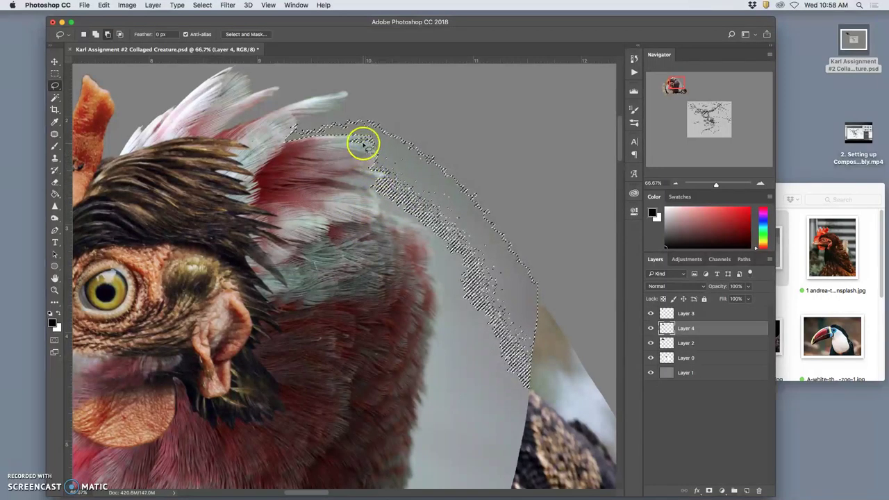
{"action": "left_click_drag", "start_coordinate": [365, 145], "coordinate": [367, 143]}
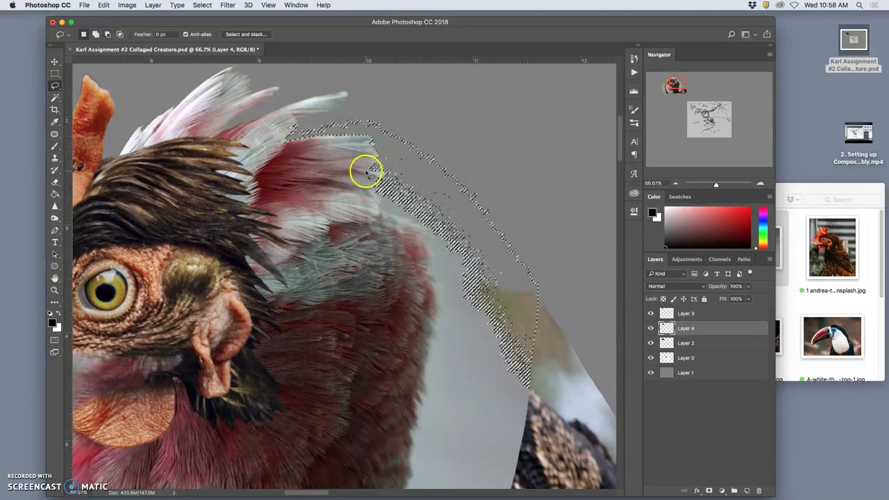
{"action": "key", "text": "super+d"}
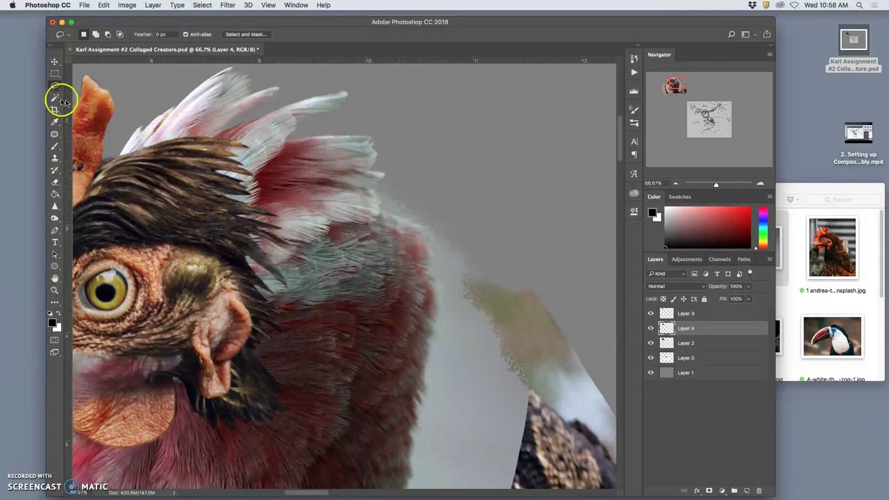
{"action": "left_click", "coordinate": [55, 97]}
{"action": "left_click", "coordinate": [449, 264]}
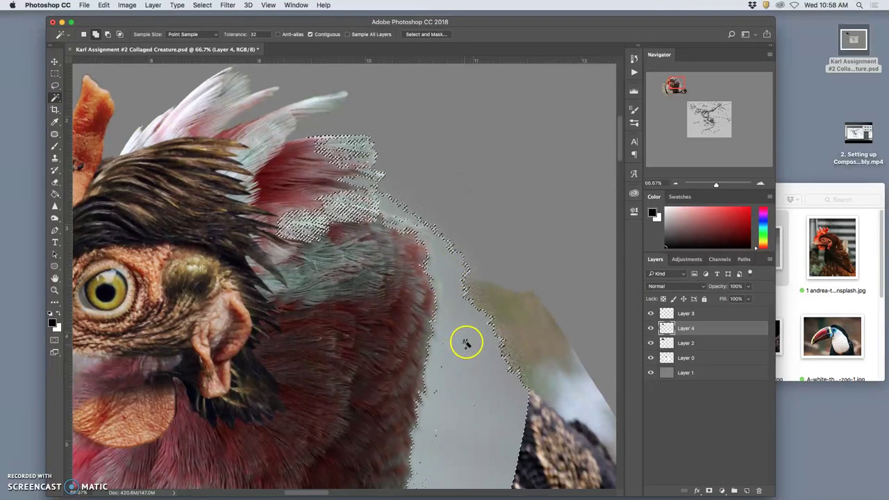
{"action": "left_click", "coordinate": [475, 317]}
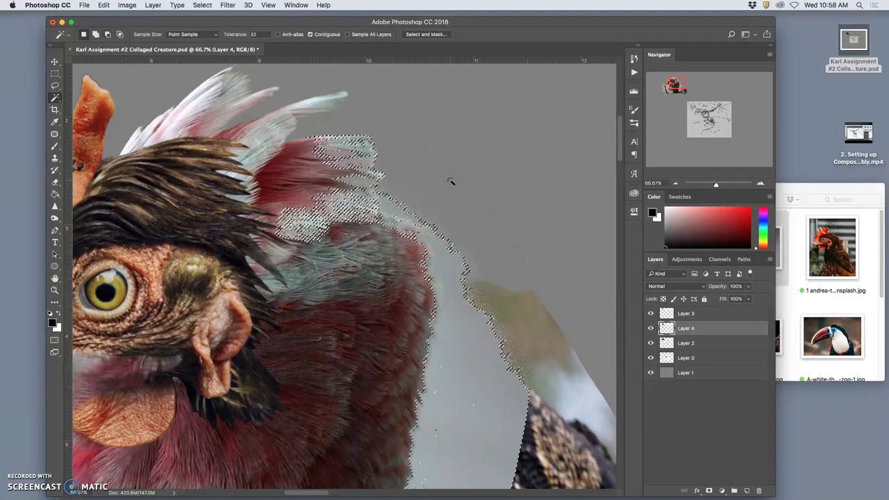
{"action": "key", "text": "super+d"}
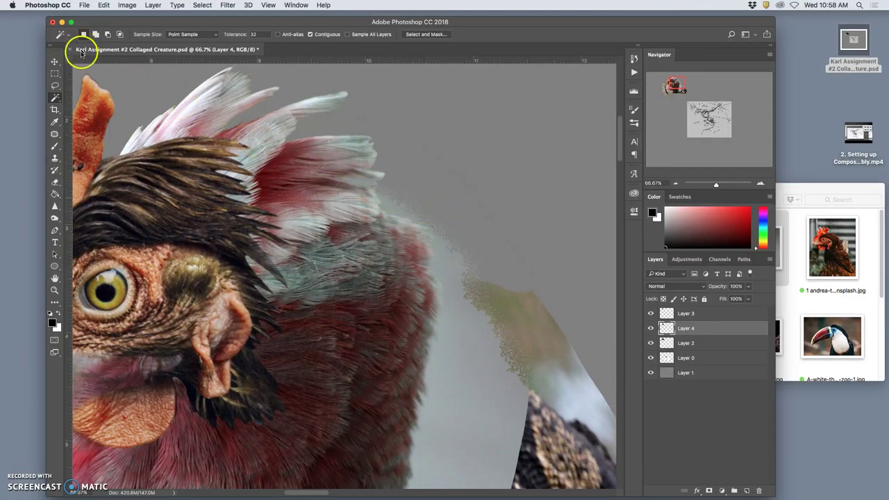
Trace the back of the galah's crest and neck with the Lasso, enclosing the upper leftover background, and delete that area from Layer 4.
{"action": "left_click", "coordinate": [54, 85]}
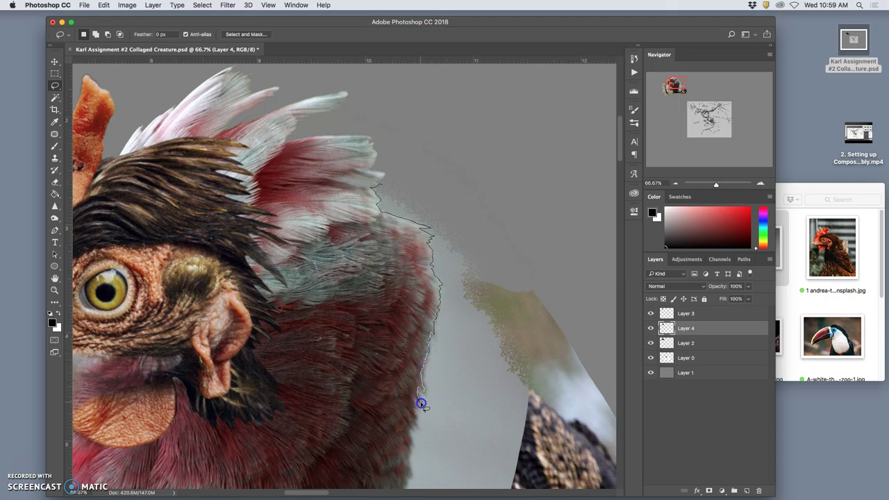
{"action": "mouse_move", "coordinate": [464, 399]}
{"action": "left_mouse_down"}
{"action": "mouse_move", "coordinate": [581, 401]}
{"action": "mouse_move", "coordinate": [642, 263]}
{"action": "mouse_move", "coordinate": [571, 119]}
{"action": "mouse_move", "coordinate": [500, 84]}
{"action": "mouse_move", "coordinate": [429, 75]}
{"action": "left_mouse_up"}
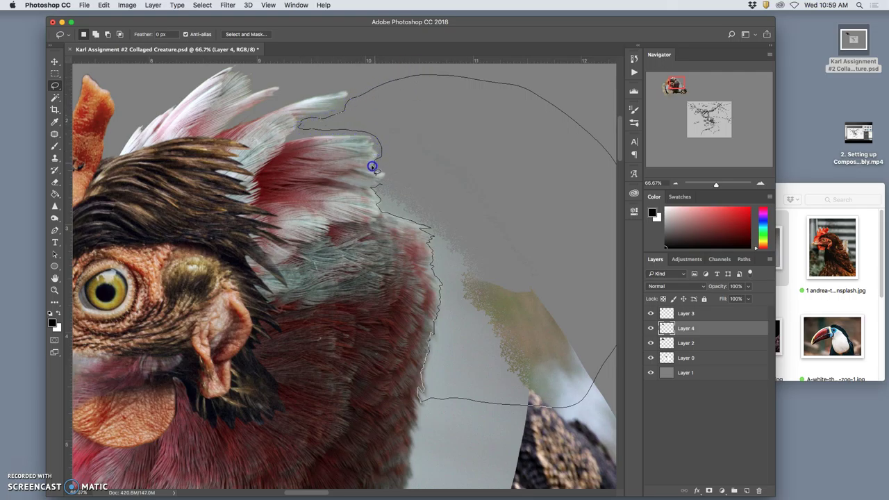
{"action": "left_click_drag", "start_coordinate": [389, 174], "coordinate": [381, 183]}
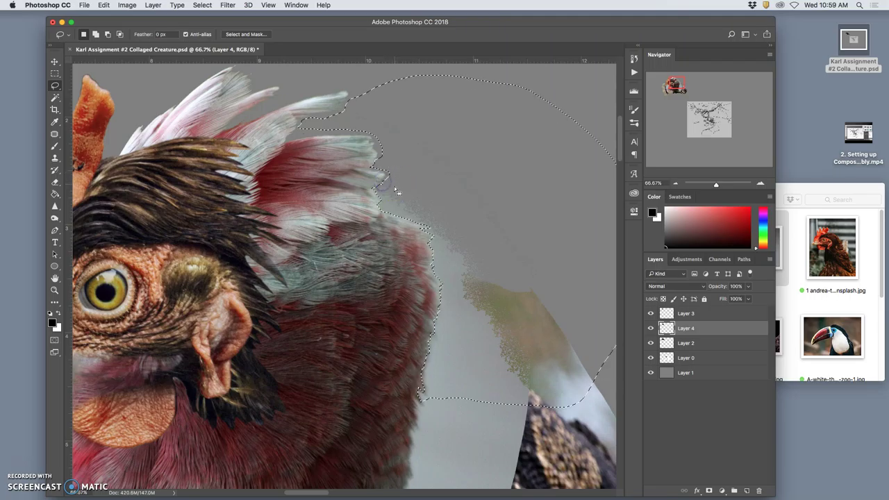
{"action": "key", "text": "Delete"}
Select the remaining grey background patch behind the galah's lower neck with the Magic Wand and delete it.
{"action": "left_click_drag", "start_coordinate": [490, 306], "coordinate": [454, 135]}
{"action": "left_click", "coordinate": [409, 244]}
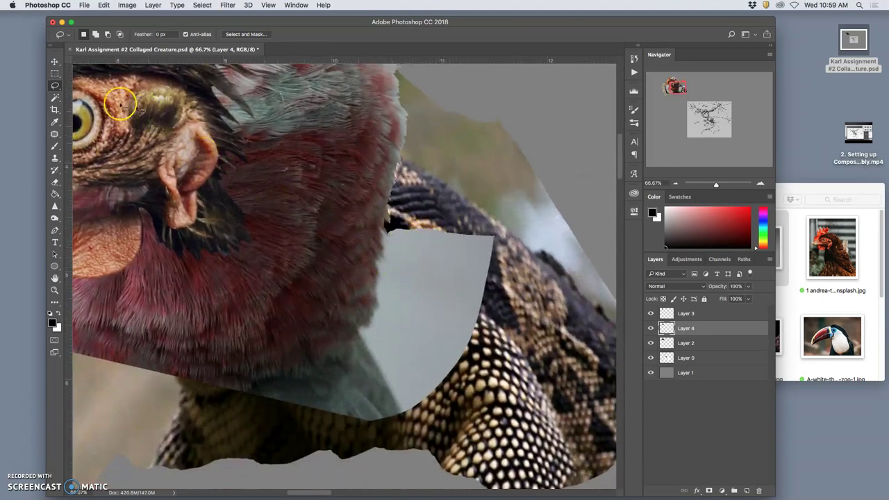
{"action": "left_click", "coordinate": [55, 99]}
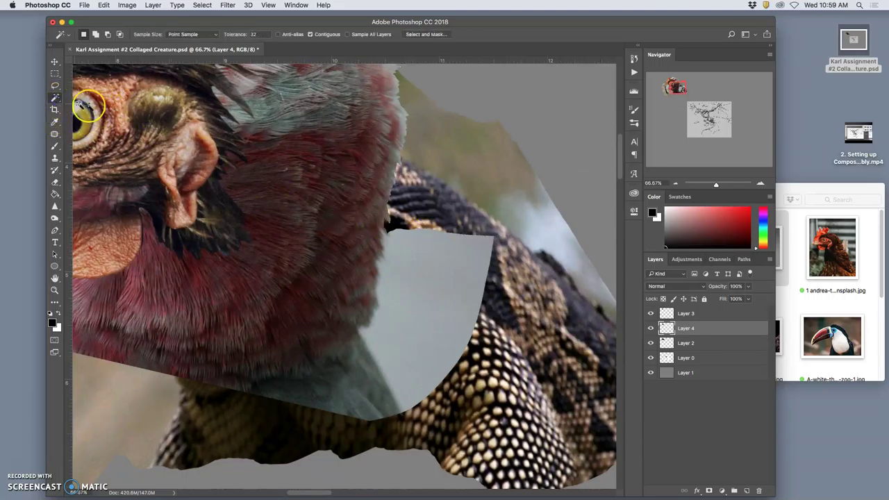
{"action": "left_click", "coordinate": [420, 298]}
{"action": "key", "text": "Delete"}
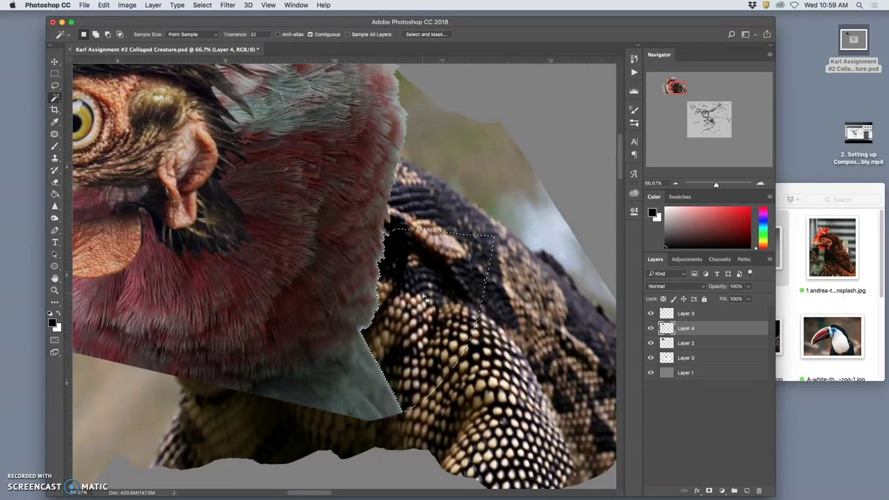
Soften the galah's cut edge using the surrounding empty area's selection, refined with Select and Mask at 5 px radius, 2.0 px feather and +12% edge shift.
{"action": "left_click", "coordinate": [55, 98]}
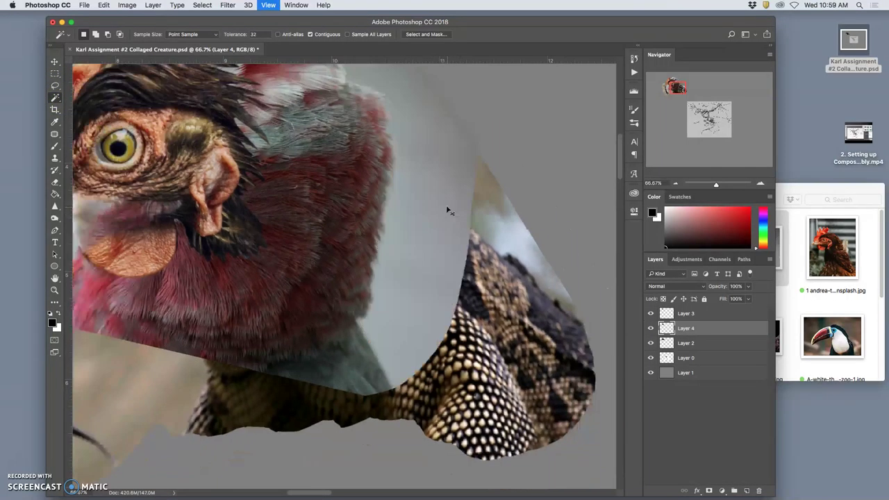
{"action": "key", "text": "super+minus"}
{"action": "key", "text": "super+minus"}
{"action": "left_click", "coordinate": [440, 206]}
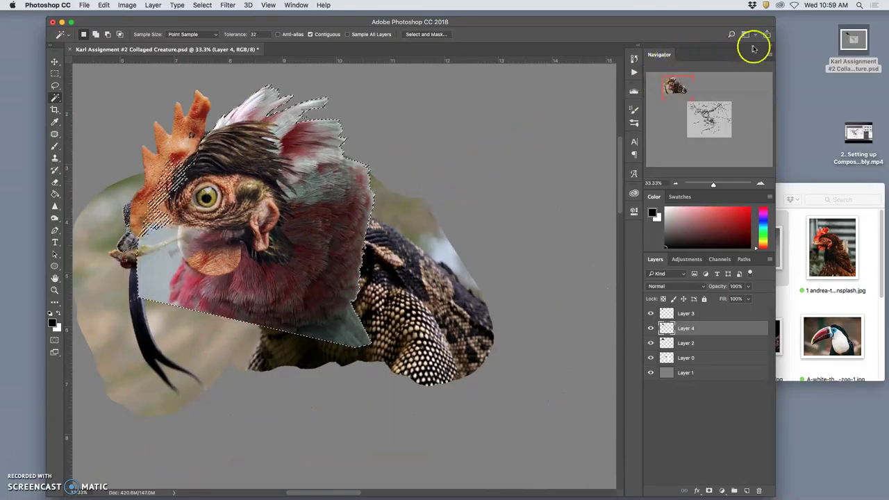
{"action": "left_click", "coordinate": [427, 34]}
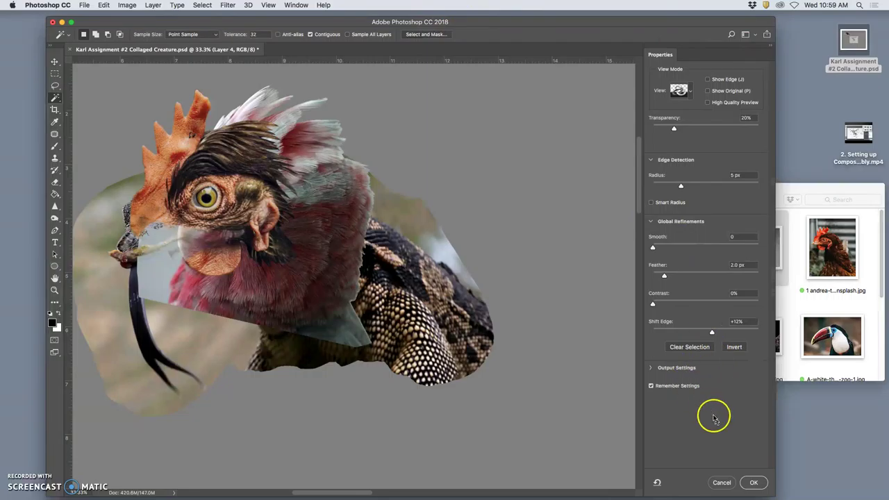
{"action": "left_click", "coordinate": [753, 483]}
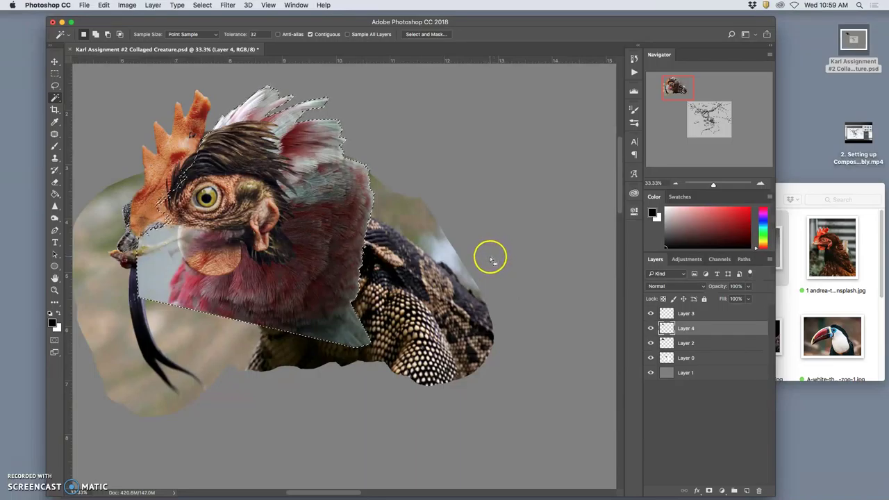
{"action": "key", "text": "super+d"}
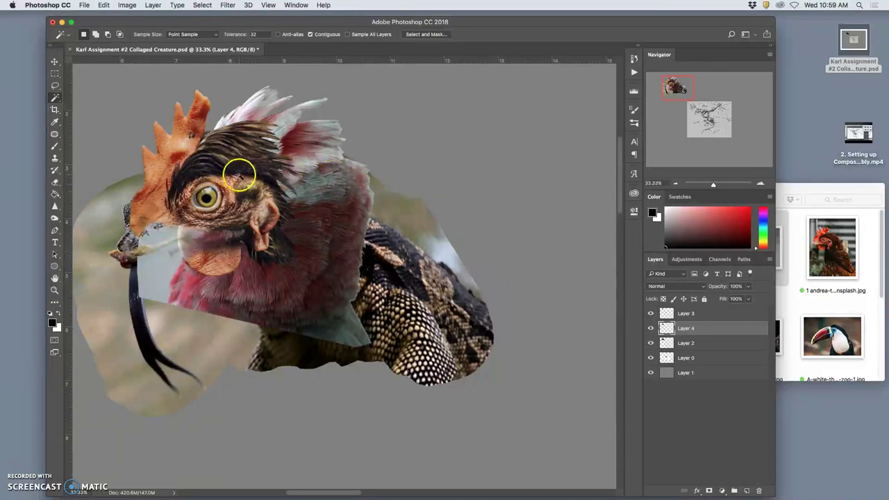
Erase the leftover background over the lizard's mouth and the galah's lower neck edges on Layer 4, using a larger soft Eraser at 100% opacity.
{"action": "left_click", "coordinate": [56, 182]}
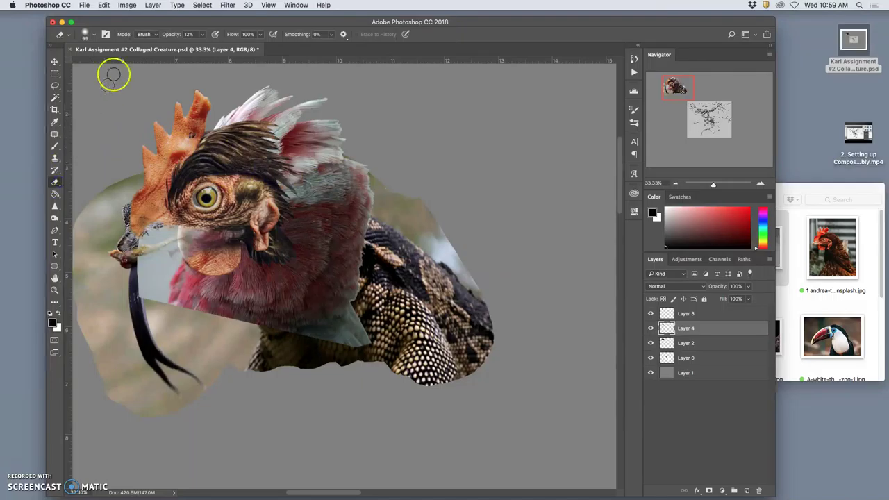
{"action": "left_click", "coordinate": [201, 34]}
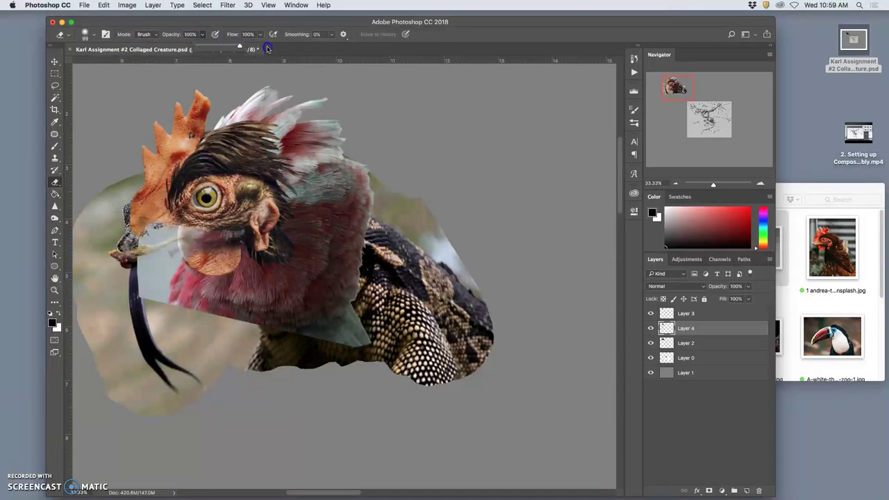
{"action": "left_click", "coordinate": [93, 34]}
{"action": "left_click_drag", "start_coordinate": [136, 60], "coordinate": [141, 62]}
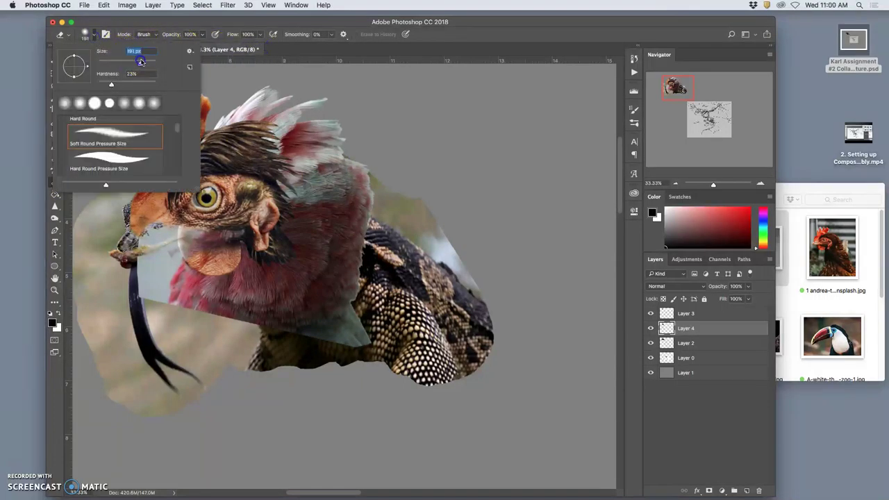
{"action": "left_click", "coordinate": [131, 266]}
{"action": "mouse_move", "coordinate": [131, 266]}
{"action": "left_mouse_down"}
{"action": "mouse_move", "coordinate": [140, 242]}
{"action": "mouse_move", "coordinate": [170, 215]}
{"action": "mouse_move", "coordinate": [157, 221]}
{"action": "mouse_move", "coordinate": [137, 279]}
{"action": "mouse_move", "coordinate": [143, 293]}
{"action": "mouse_move", "coordinate": [206, 230]}
{"action": "mouse_move", "coordinate": [203, 252]}
{"action": "mouse_move", "coordinate": [221, 237]}
{"action": "mouse_move", "coordinate": [219, 252]}
{"action": "mouse_move", "coordinate": [200, 236]}
{"action": "left_mouse_up"}
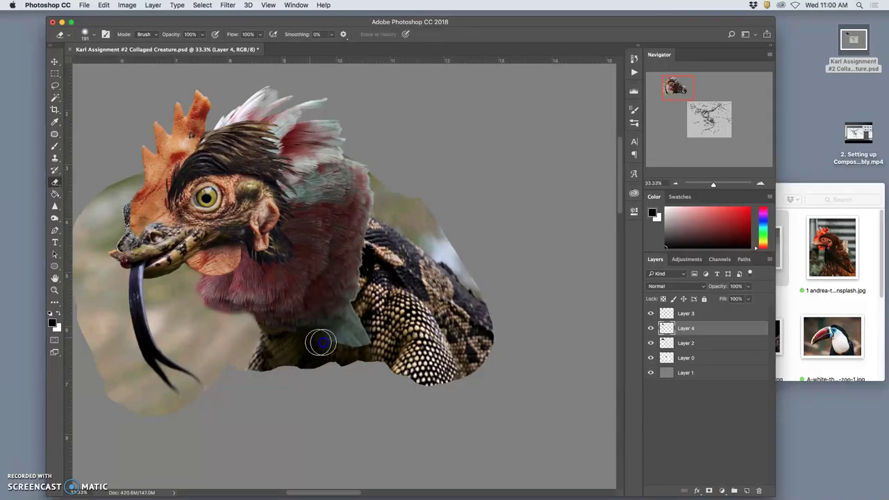
{"action": "mouse_move", "coordinate": [329, 347]}
{"action": "left_mouse_down"}
{"action": "mouse_move", "coordinate": [358, 350]}
{"action": "mouse_move", "coordinate": [355, 307]}
{"action": "mouse_move", "coordinate": [330, 334]}
{"action": "mouse_move", "coordinate": [373, 298]}
{"action": "left_mouse_up"}
{"action": "mouse_move", "coordinate": [377, 246]}
{"action": "left_mouse_down"}
{"action": "mouse_move", "coordinate": [389, 207]}
{"action": "mouse_move", "coordinate": [378, 146]}
{"action": "left_mouse_up"}
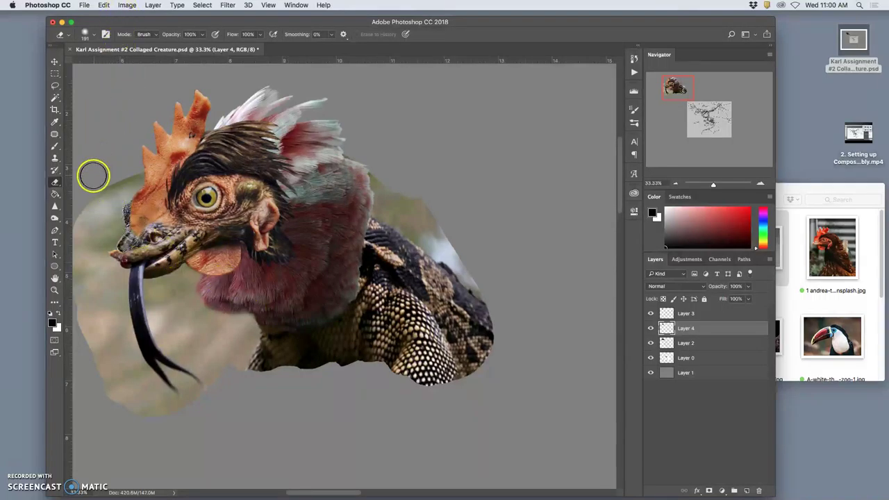
Burn the base of the galah's crest along the hen's head at 13% exposure, first in the midtones and then in the highlights.
{"action": "left_click", "coordinate": [54, 218]}
{"action": "mouse_move", "coordinate": [251, 124]}
{"action": "left_mouse_down"}
{"action": "mouse_move", "coordinate": [206, 131]}
{"action": "mouse_move", "coordinate": [248, 121]}
{"action": "mouse_move", "coordinate": [236, 135]}
{"action": "mouse_move", "coordinate": [269, 125]}
{"action": "left_mouse_up"}
{"action": "left_click", "coordinate": [243, 112]}
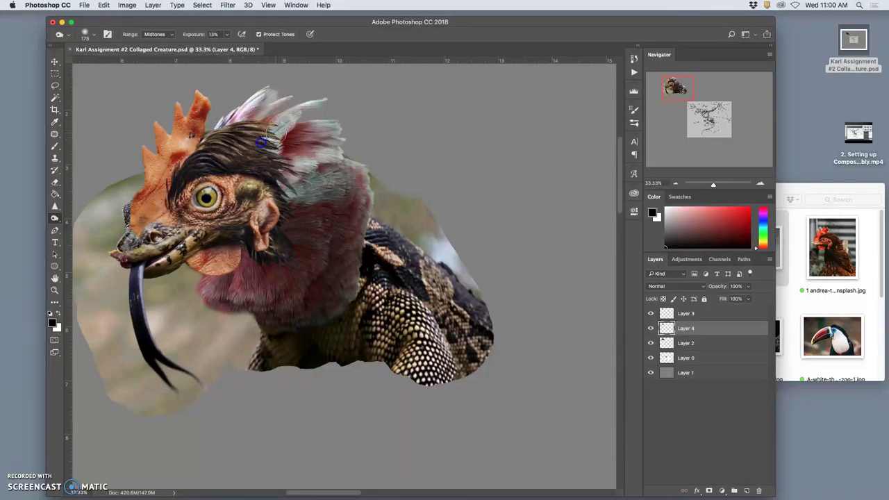
{"action": "left_click", "coordinate": [169, 34]}
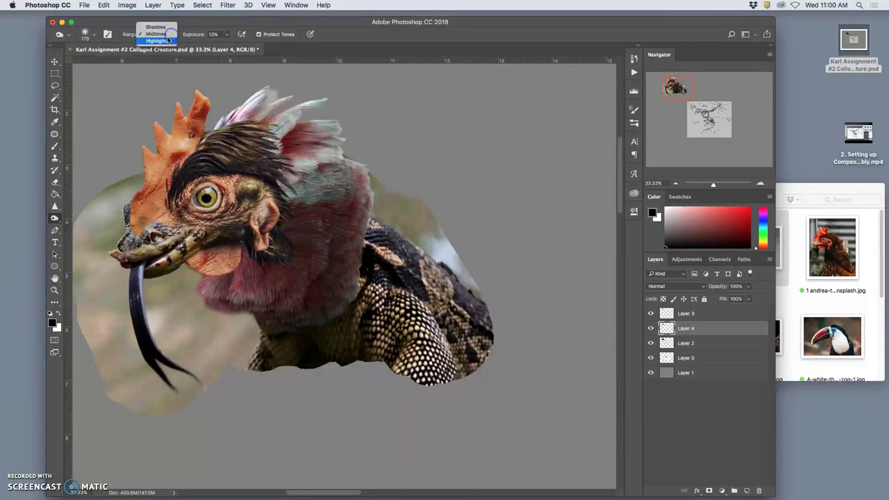
{"action": "left_click", "coordinate": [157, 41]}
{"action": "mouse_move", "coordinate": [244, 110]}
{"action": "left_mouse_down"}
{"action": "mouse_move", "coordinate": [202, 143]}
{"action": "mouse_move", "coordinate": [178, 188]}
{"action": "mouse_move", "coordinate": [233, 166]}
{"action": "mouse_move", "coordinate": [262, 121]}
{"action": "mouse_move", "coordinate": [237, 125]}
{"action": "mouse_move", "coordinate": [277, 131]}
{"action": "mouse_move", "coordinate": [272, 151]}
{"action": "left_mouse_up"}
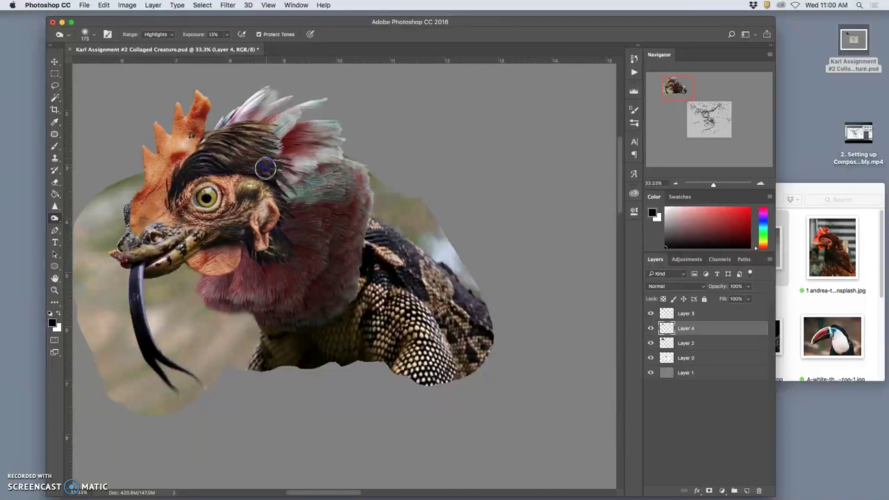
Burn the galah feathers bordering the back of the hen's head and ear in the midtones at 13% exposure.
{"action": "left_click", "coordinate": [157, 34]}
{"action": "left_click", "coordinate": [154, 24]}
{"action": "left_click_drag", "start_coordinate": [254, 124], "coordinate": [274, 137]}
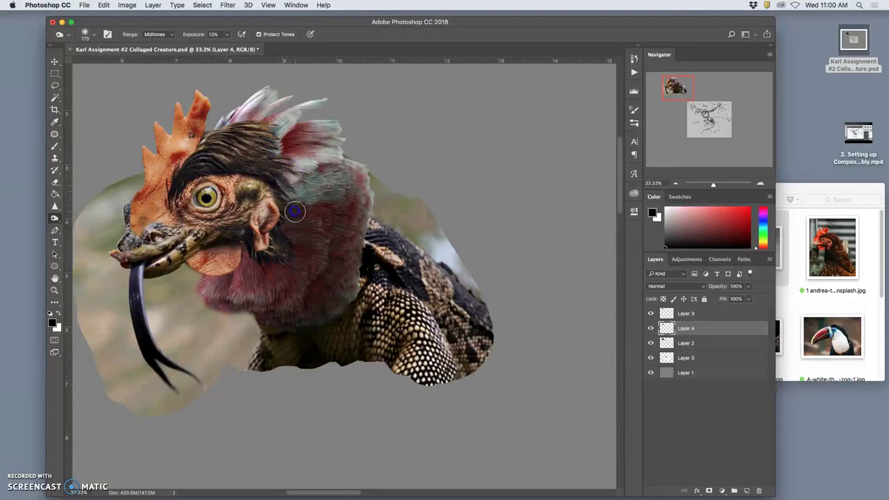
{"action": "mouse_move", "coordinate": [291, 219]}
{"action": "left_mouse_down"}
{"action": "mouse_move", "coordinate": [290, 205]}
{"action": "mouse_move", "coordinate": [289, 236]}
{"action": "left_mouse_up"}
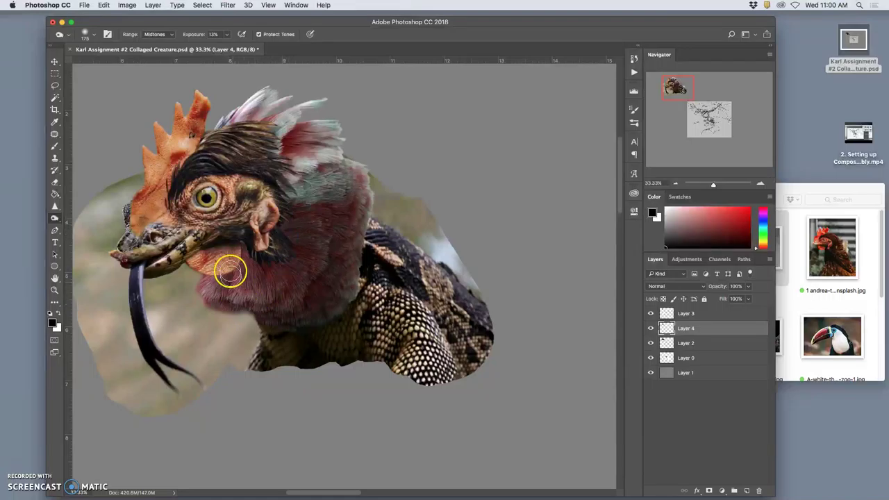
Start a Color Balance adjustment on Layer 4, shifting the midtones to -13 towards cyan and -36 towards yellow.
{"action": "left_click", "coordinate": [127, 5]}
{"action": "mouse_move", "coordinate": [152, 30]}
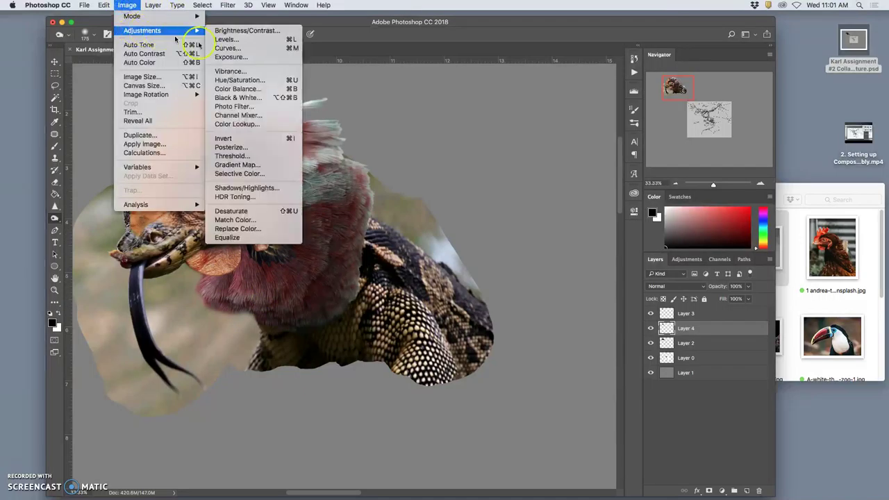
{"action": "left_click", "coordinate": [240, 89]}
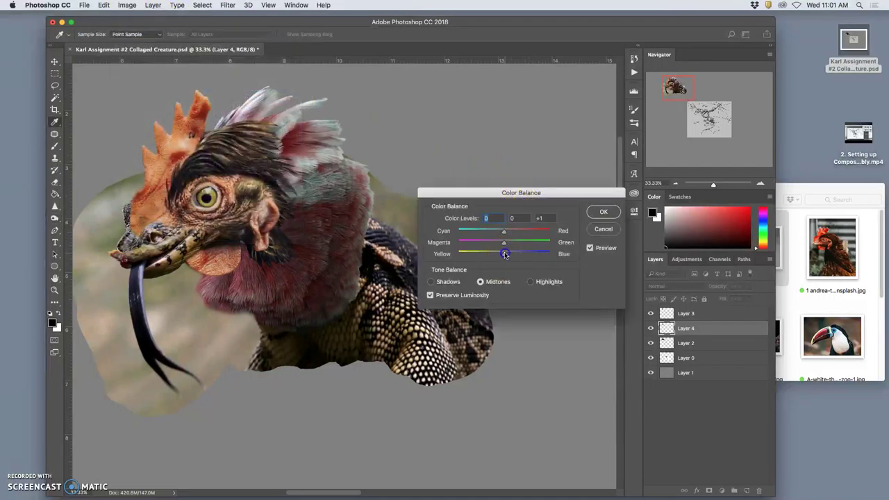
{"action": "left_click_drag", "start_coordinate": [504, 254], "coordinate": [504, 234]}
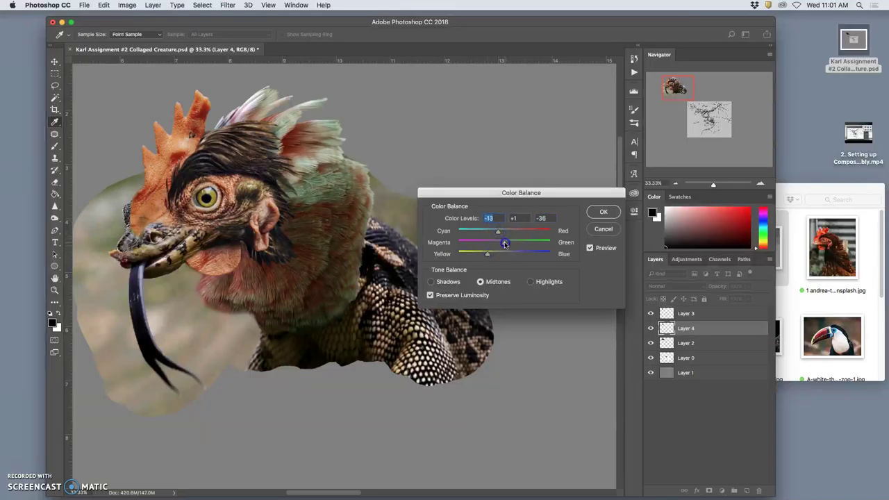
Shift the feathers' highlights to -11 towards yellow, adjust the shadows' colour levels, and apply the Color Balance.
{"action": "left_click", "coordinate": [531, 281]}
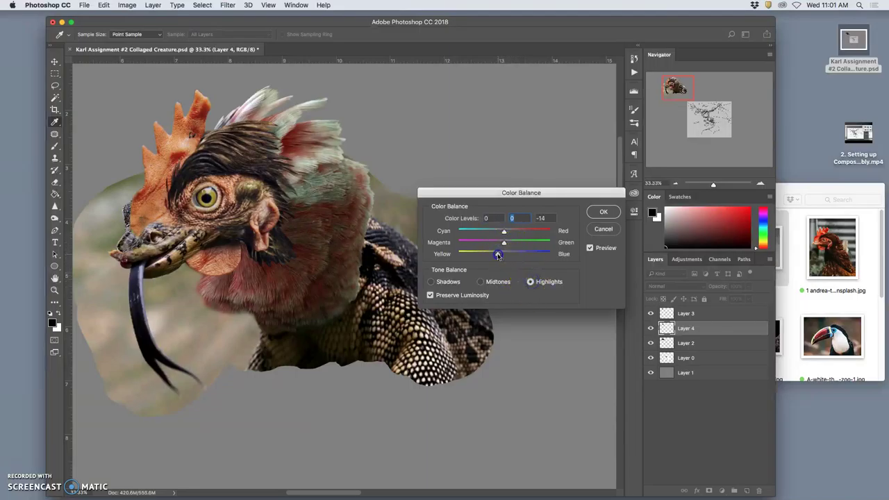
{"action": "left_click_drag", "start_coordinate": [498, 257], "coordinate": [504, 255]}
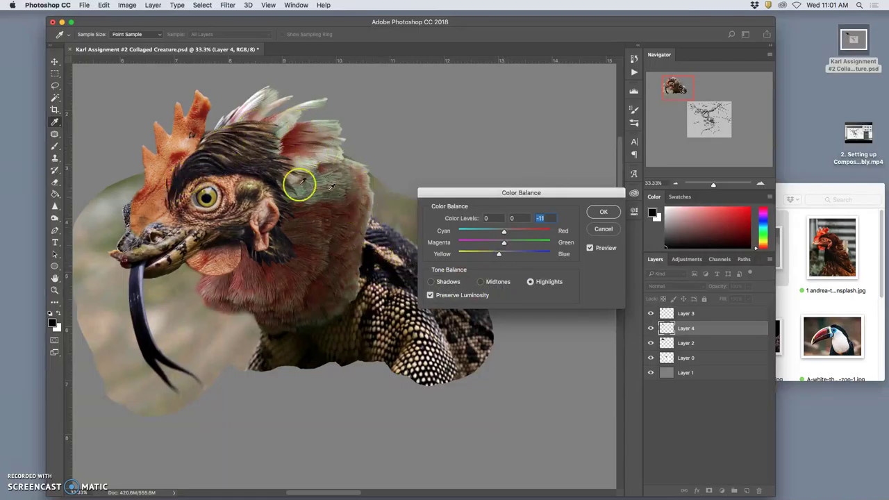
{"action": "left_click", "coordinate": [431, 282]}
{"action": "left_click_drag", "start_coordinate": [504, 232], "coordinate": [508, 254]}
{"action": "left_click", "coordinate": [603, 213]}
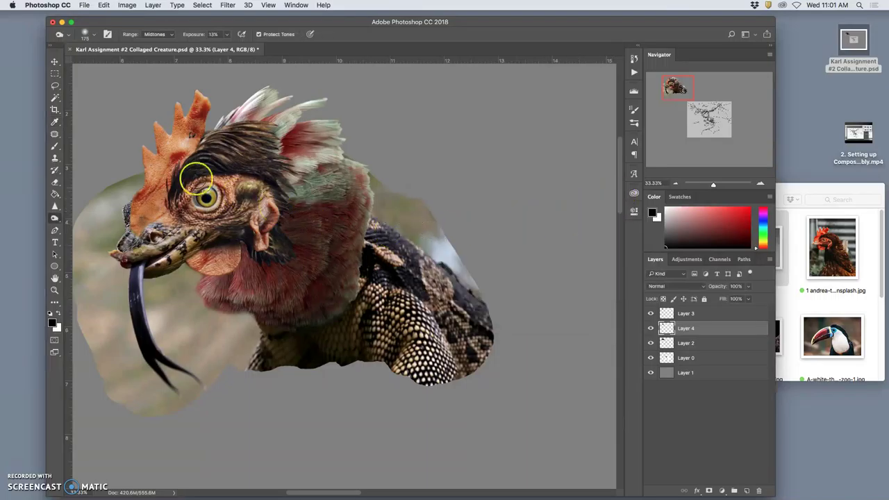
Burn the galah's neck feathers beneath the hen's wattle and ear and along the lower neck, using midtones at 13% exposure.
{"action": "mouse_move", "coordinate": [254, 250]}
{"action": "left_mouse_down"}
{"action": "mouse_move", "coordinate": [243, 272]}
{"action": "mouse_move", "coordinate": [246, 243]}
{"action": "left_mouse_up"}
{"action": "left_click_drag", "start_coordinate": [238, 276], "coordinate": [210, 277]}
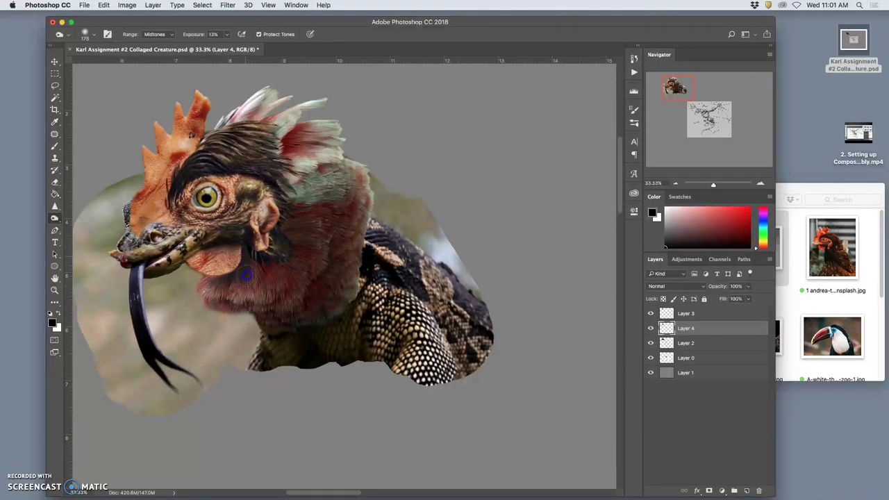
{"action": "left_click", "coordinate": [263, 248]}
{"action": "left_click_drag", "start_coordinate": [293, 258], "coordinate": [293, 239]}
{"action": "left_click_drag", "start_coordinate": [274, 303], "coordinate": [256, 304]}
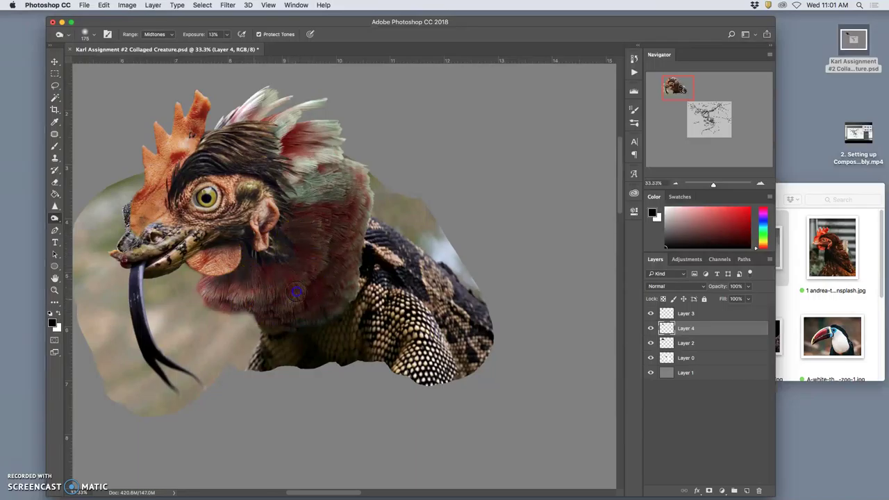